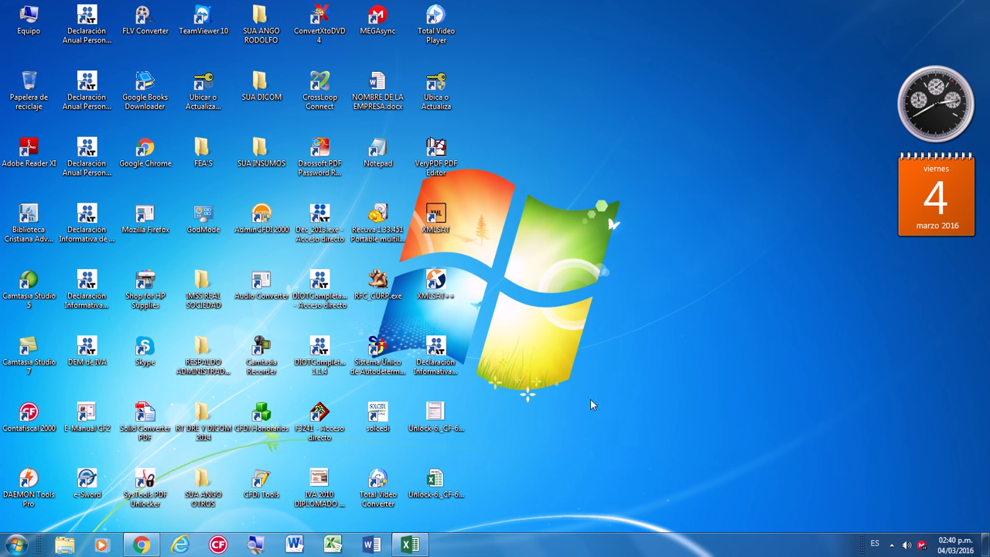
- Restore the Compara 2 Listas workbook, glance at the Cheques sheet, and return to Nombres
{"action": "left_click", "coordinate": [414, 549]}
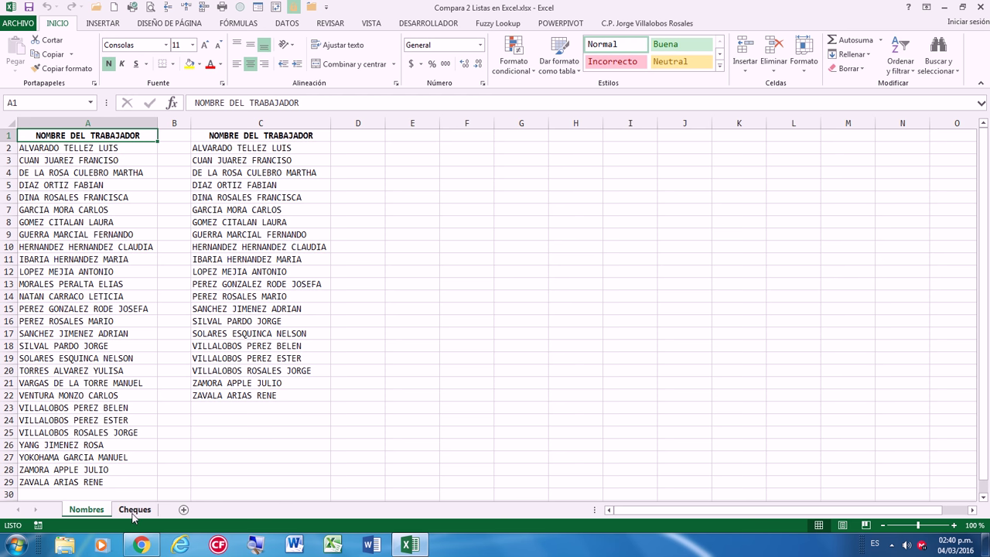
{"action": "left_click", "coordinate": [133, 514]}
{"action": "left_click", "coordinate": [86, 511]}
- Show the Fuzzy Lookup ribbon tab and try launching Fuzzy Lookup
{"action": "left_click", "coordinate": [500, 26]}
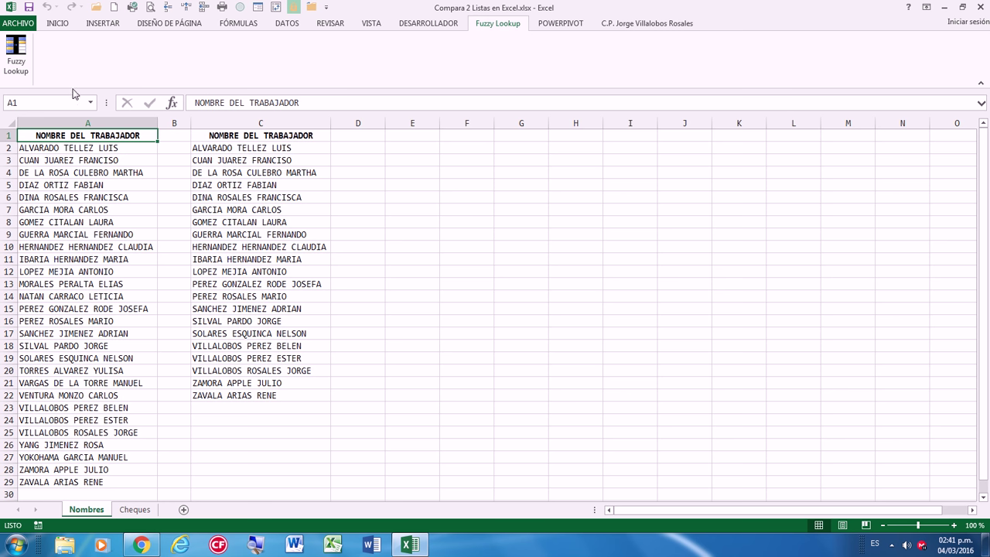
{"action": "left_click", "coordinate": [17, 70]}
- Format the column A worker-name list as table Tabla1 with headers
{"action": "left_click", "coordinate": [103, 25]}
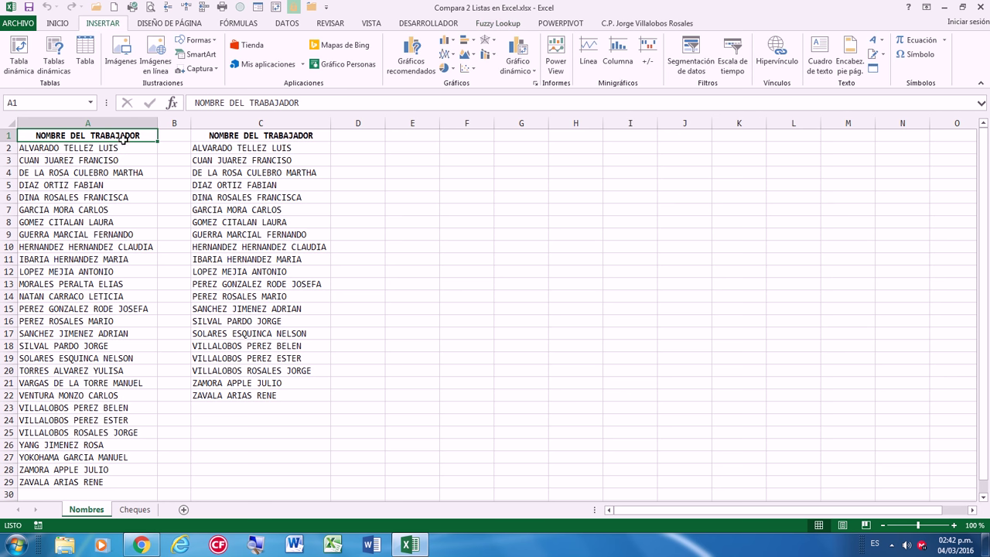
{"action": "left_click", "coordinate": [87, 62]}
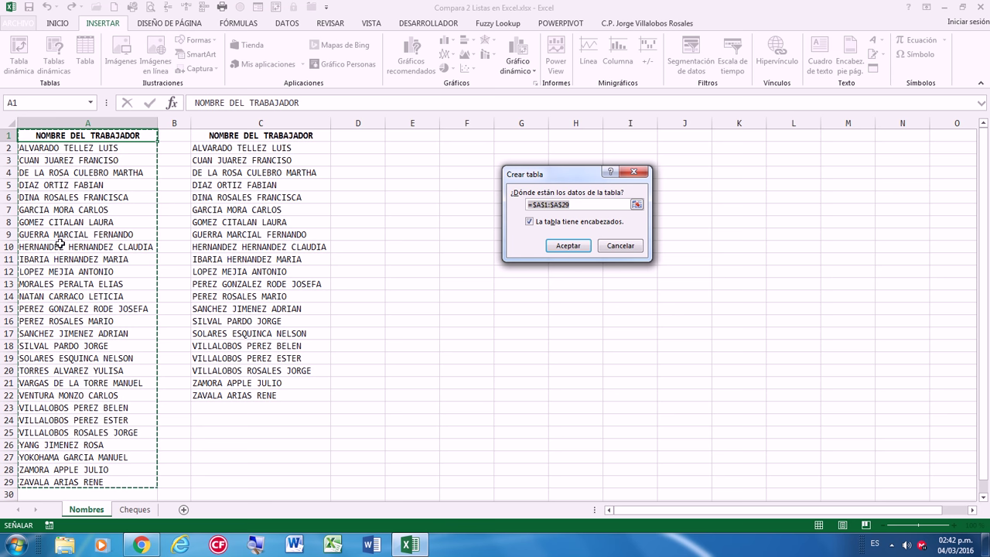
{"action": "left_click_drag", "start_coordinate": [553, 176], "coordinate": [399, 147]}
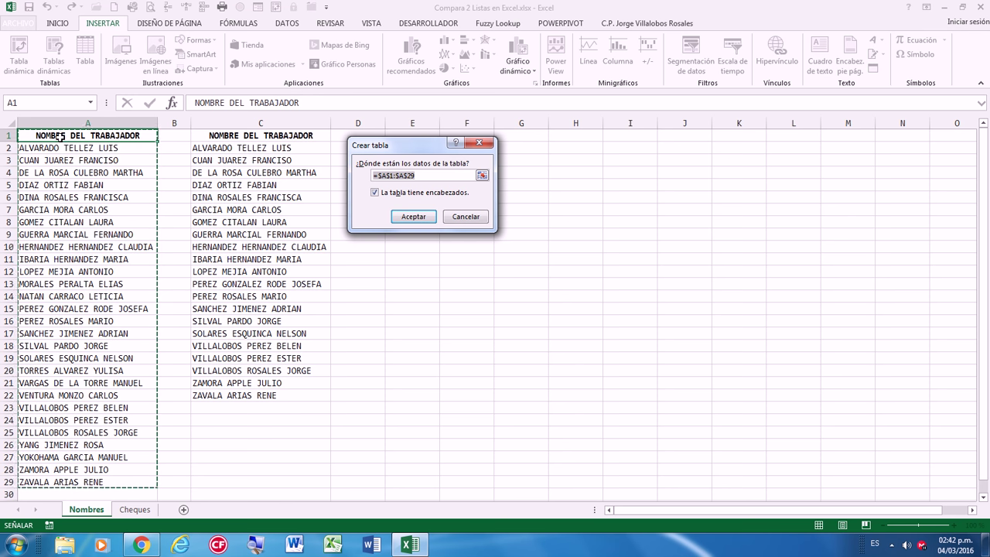
{"action": "left_click", "coordinate": [410, 217]}
{"action": "left_click", "coordinate": [109, 184]}
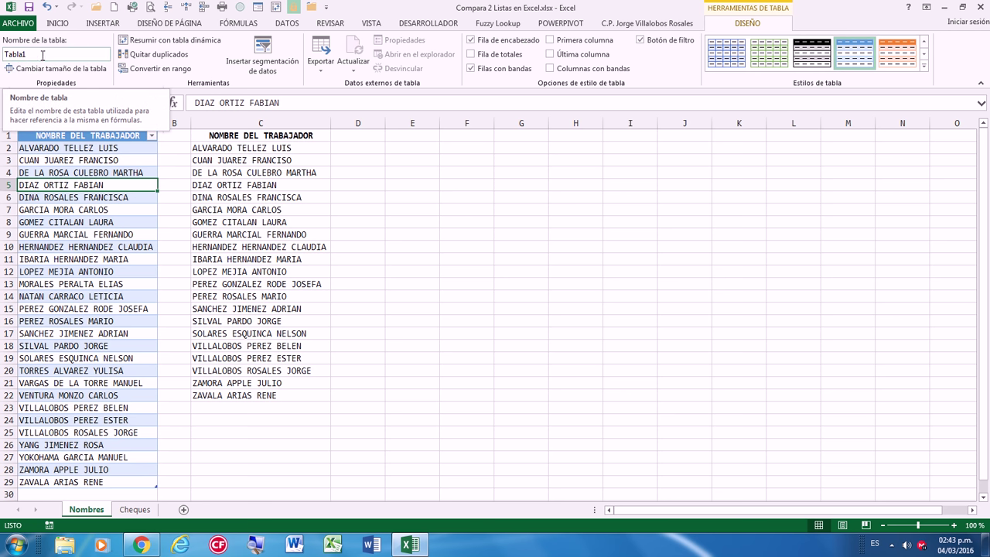
- Format the column C worker-name list starting at C1 as table Tabla2
{"action": "left_click", "coordinate": [263, 139]}
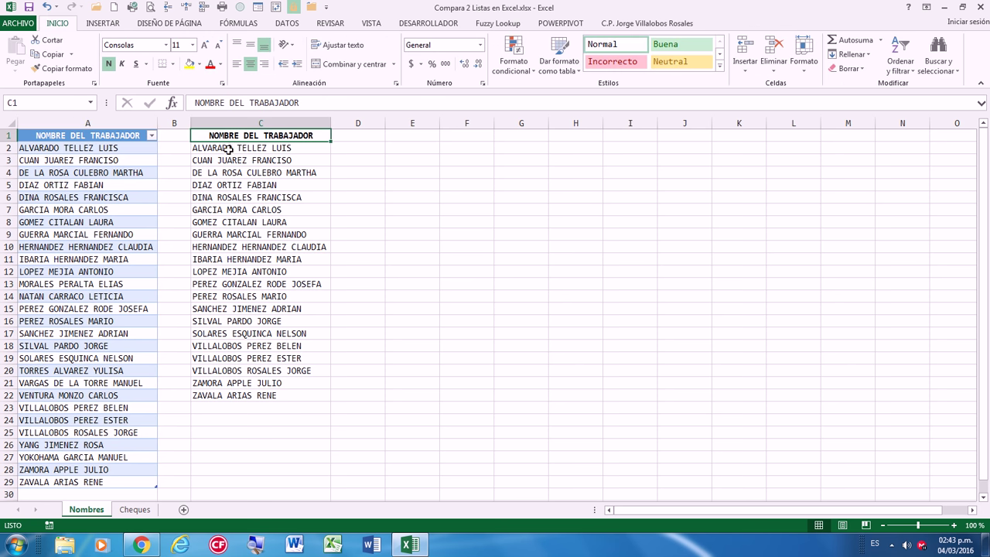
{"action": "left_click", "coordinate": [113, 24]}
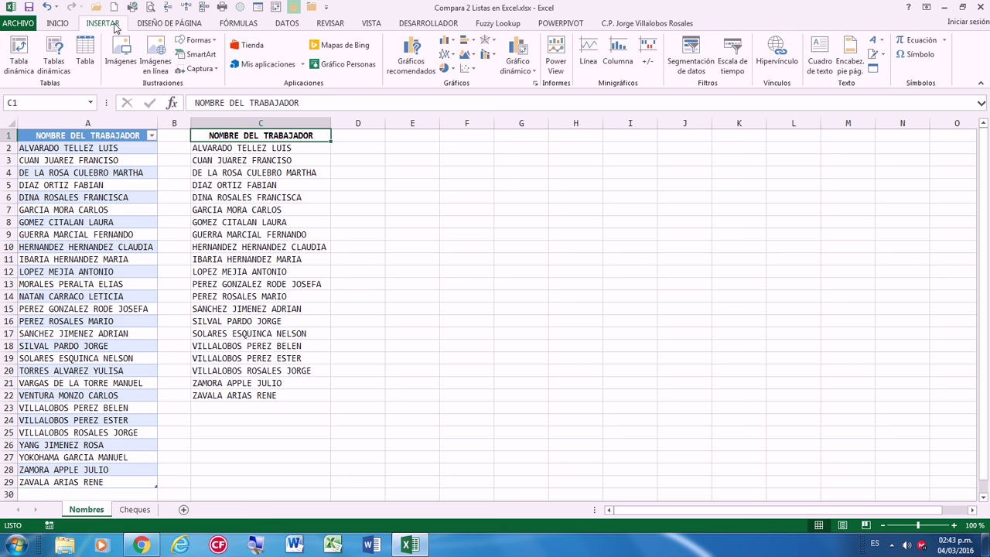
{"action": "left_click", "coordinate": [85, 52]}
{"action": "left_click", "coordinate": [412, 217]}
{"action": "left_click", "coordinate": [282, 234]}
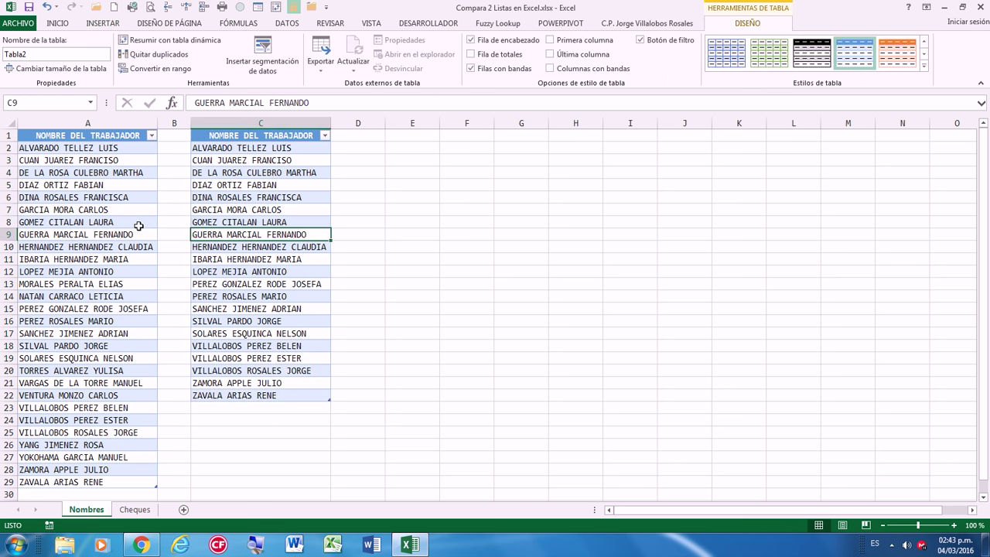
{"action": "left_click", "coordinate": [138, 225]}
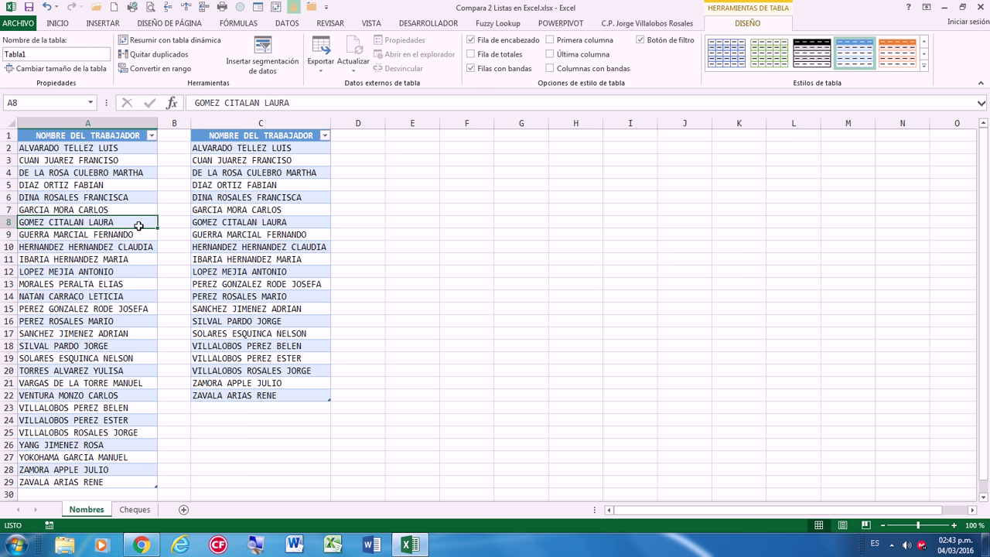
{"action": "left_click", "coordinate": [494, 28]}
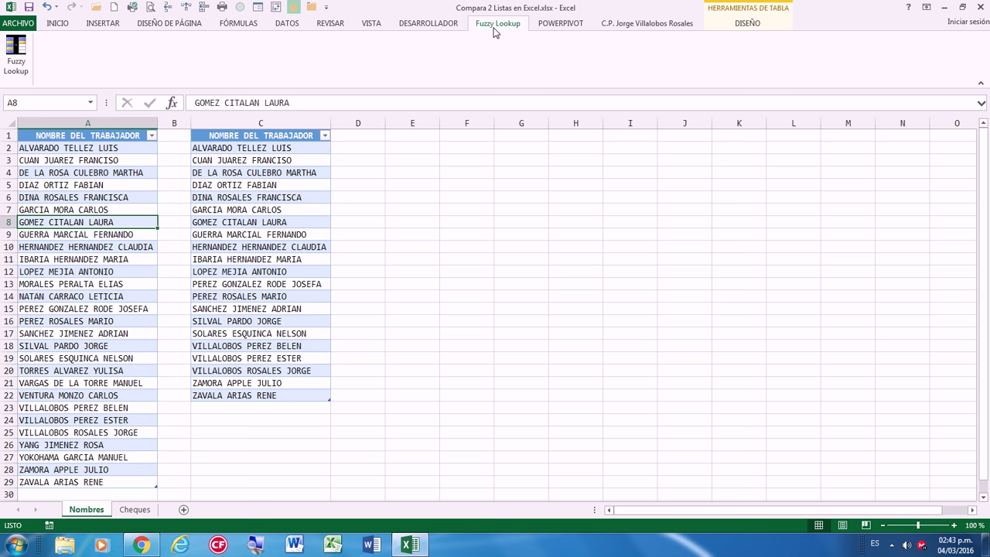
{"action": "left_click", "coordinate": [120, 171]}
{"action": "left_click", "coordinate": [236, 173]}
{"action": "left_click", "coordinate": [116, 171]}
{"action": "left_click", "coordinate": [241, 170]}
{"action": "left_click", "coordinate": [69, 173]}
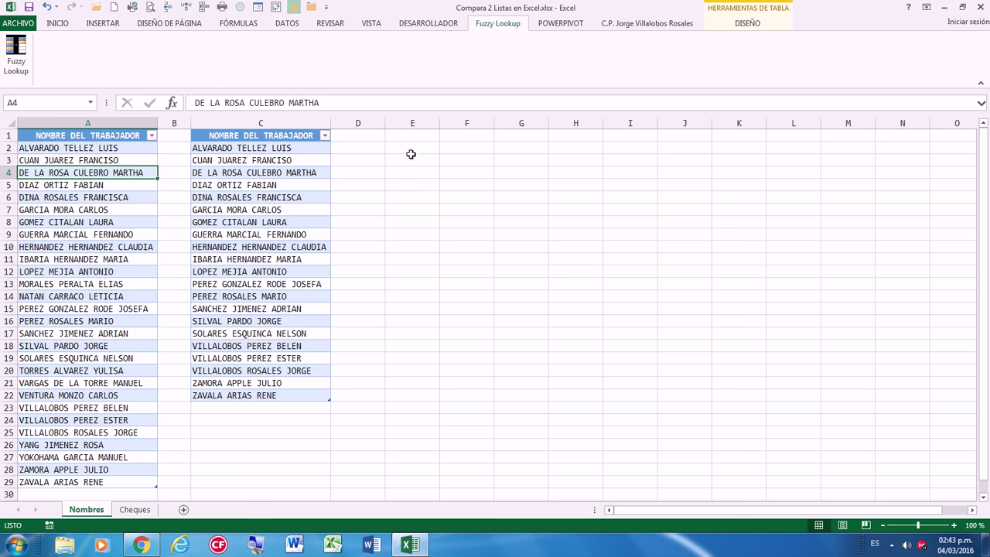
- From E1, open an enlarged floating Fuzzy Lookup pane matching Tabla1 to Tabla2 on NOMBRE DEL TRABAJADOR
{"action": "left_click", "coordinate": [409, 147]}
{"action": "left_click", "coordinate": [396, 137]}
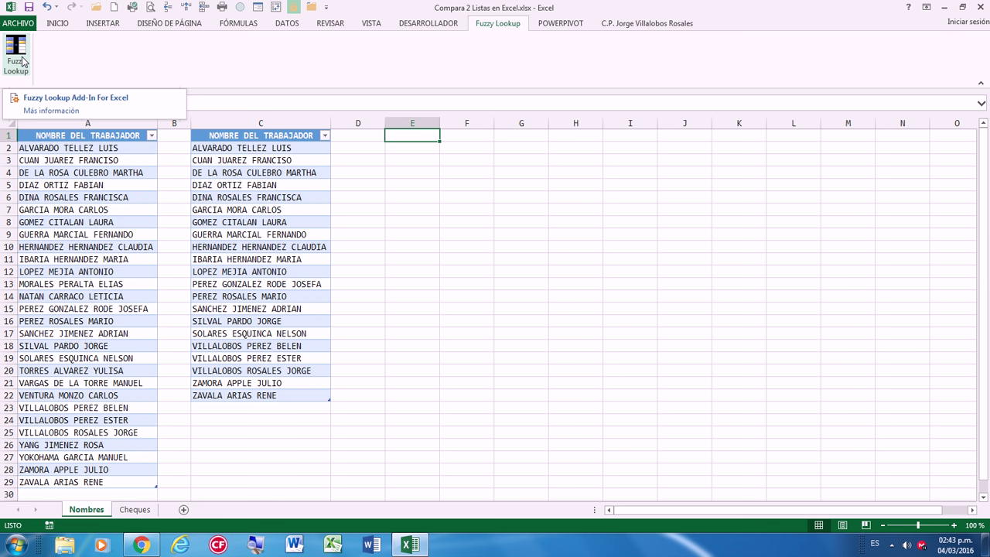
{"action": "left_click", "coordinate": [22, 61]}
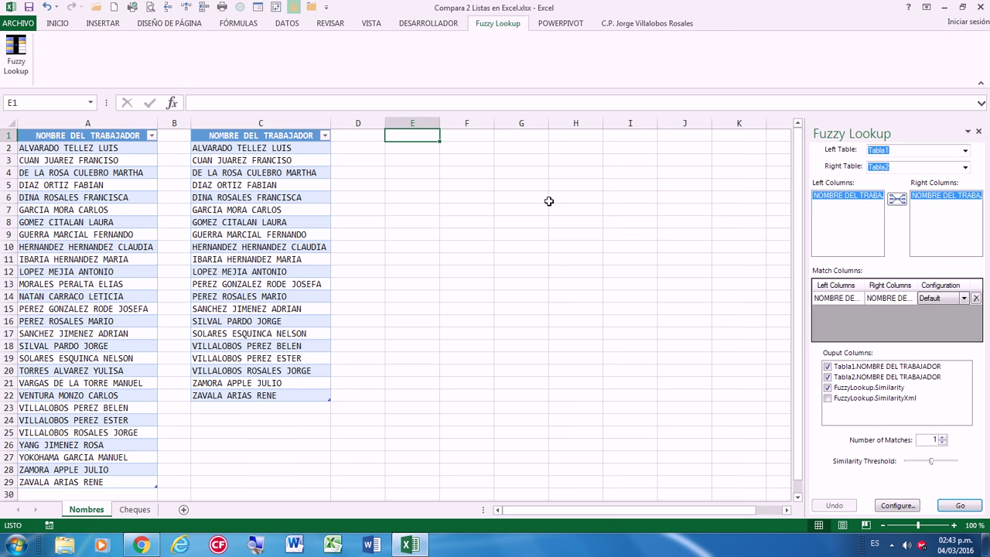
{"action": "mouse_move", "coordinate": [892, 133]}
{"action": "left_mouse_down"}
{"action": "mouse_move", "coordinate": [674, 180]}
{"action": "mouse_move", "coordinate": [615, 161]}
{"action": "left_mouse_up"}
{"action": "left_click_drag", "start_coordinate": [639, 310], "coordinate": [681, 473]}
{"action": "left_click_drag", "start_coordinate": [675, 358], "coordinate": [782, 356]}
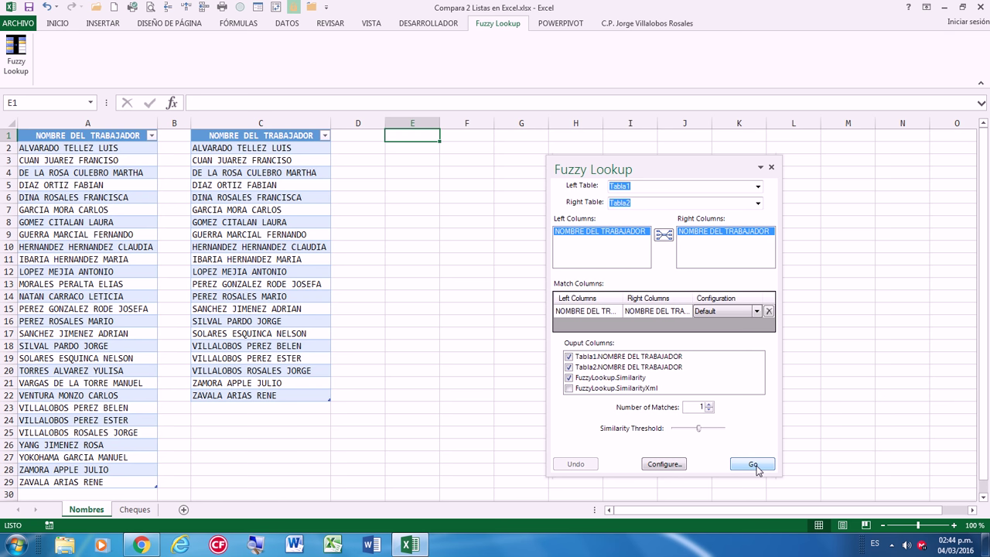
- Run the Tabla1–Tabla2 fuzzy match, close the pane, and AutoFit result columns E–G
{"action": "left_click", "coordinate": [753, 464]}
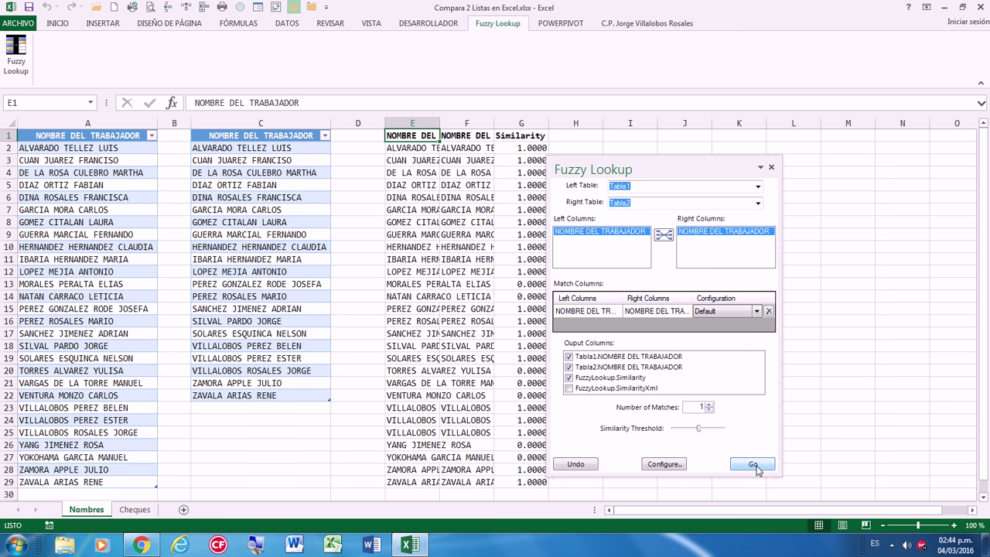
{"action": "left_click", "coordinate": [772, 168]}
{"action": "left_click_drag", "start_coordinate": [393, 124], "coordinate": [545, 124]}
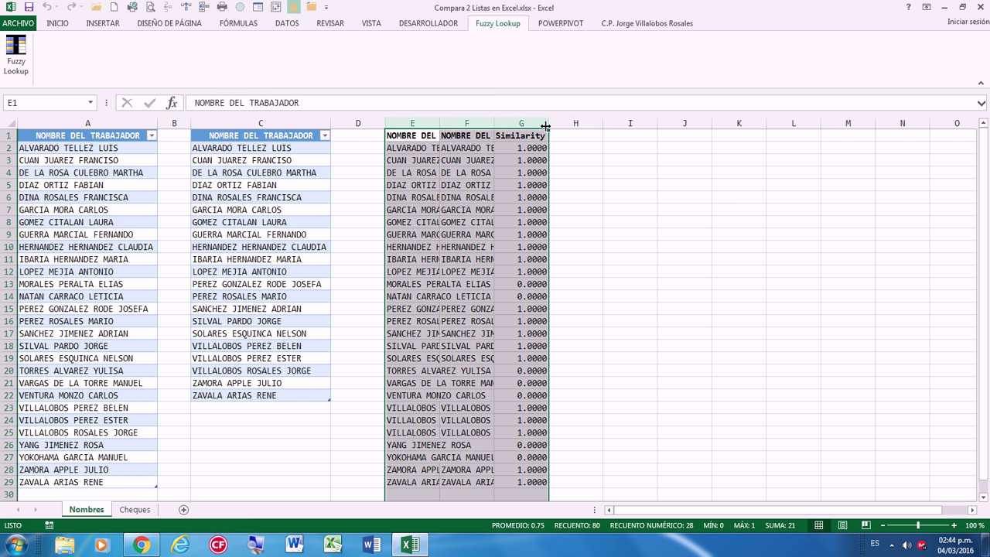
{"action": "double_click", "coordinate": [545, 126]}
{"action": "left_click", "coordinate": [545, 170]}
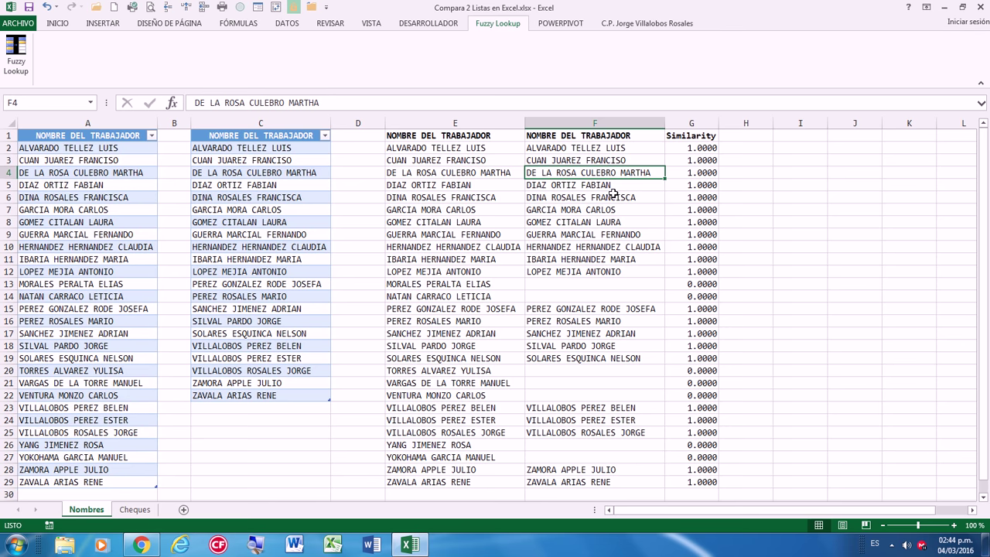
{"action": "key", "text": "Down"}
{"action": "key", "text": "Down"}
{"action": "key", "text": "Down"}
{"action": "key", "text": "Down"}
{"action": "key", "text": "Down"}
{"action": "key", "text": "Down"}
{"action": "key", "text": "Down"}
{"action": "key", "text": "Down"}
{"action": "key", "text": "Down"}
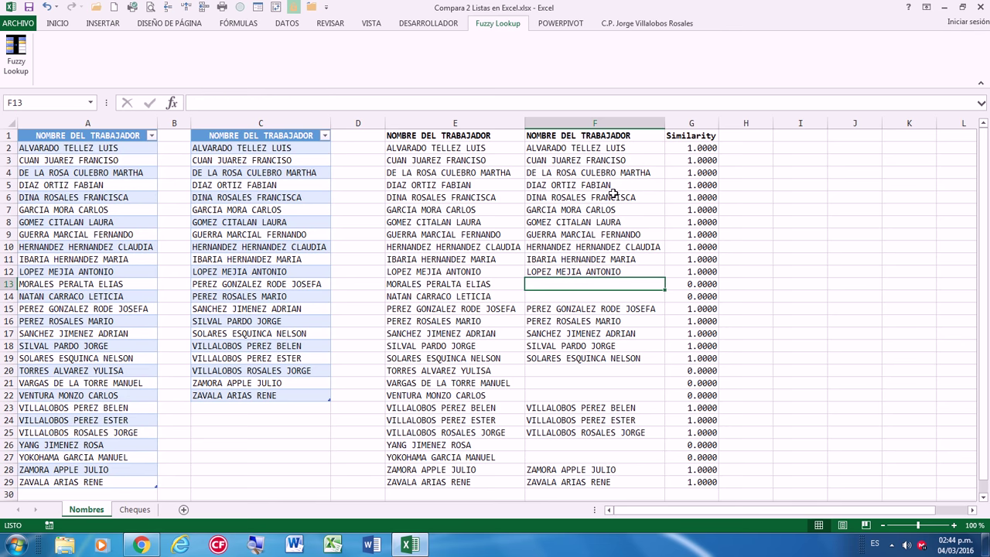
{"action": "key", "text": "Left"}
{"action": "key", "text": "shift+Right"}
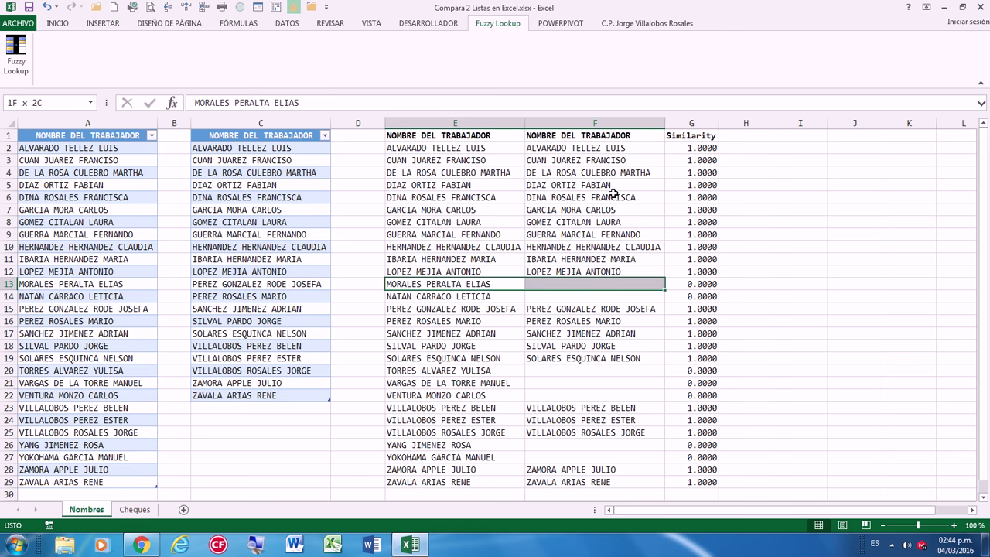
{"action": "key", "text": "Down"}
{"action": "key", "text": "shift+Right"}
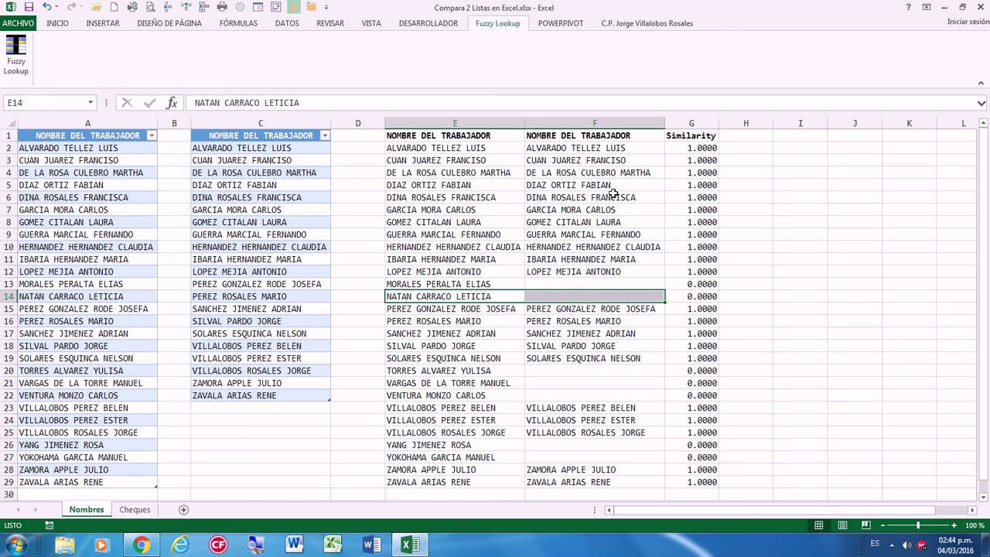
{"action": "key", "text": "Down"}
{"action": "key", "text": "Down"}
{"action": "key", "text": "Down"}
{"action": "key", "text": "Down"}
{"action": "key", "text": "Down"}
{"action": "key", "text": "Down"}
{"action": "key", "text": "shift+Right"}
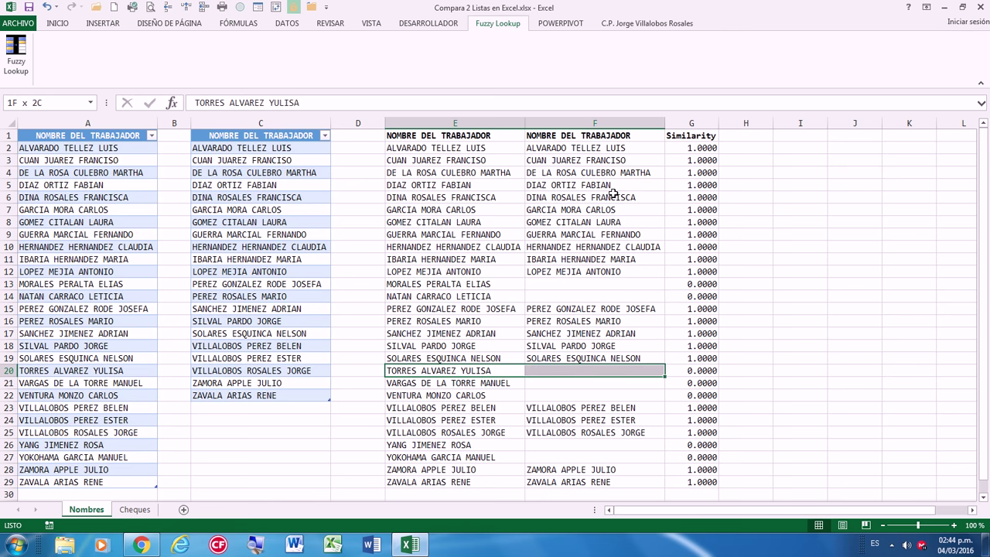
{"action": "key", "text": "Down"}
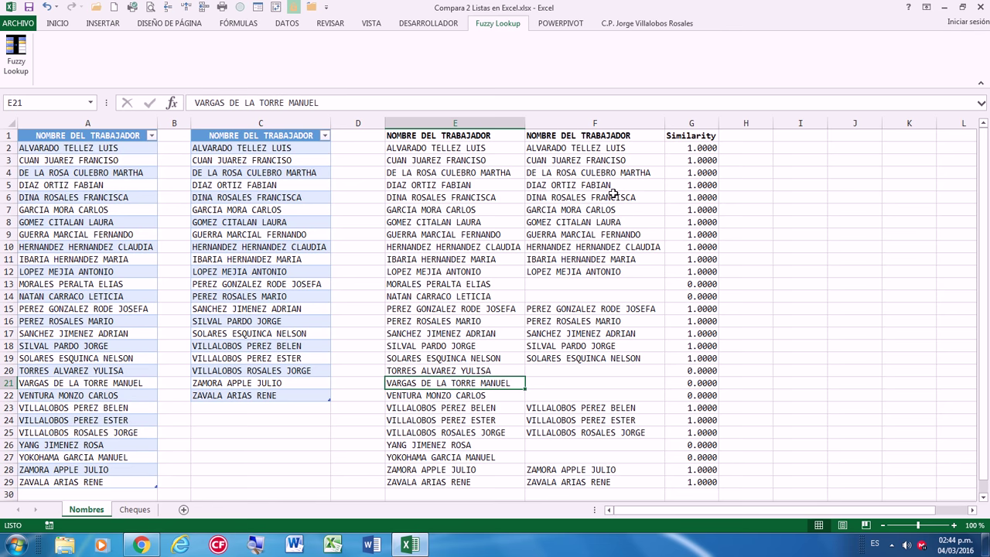
{"action": "key", "text": "shift+Right"}
{"action": "key", "text": "Down"}
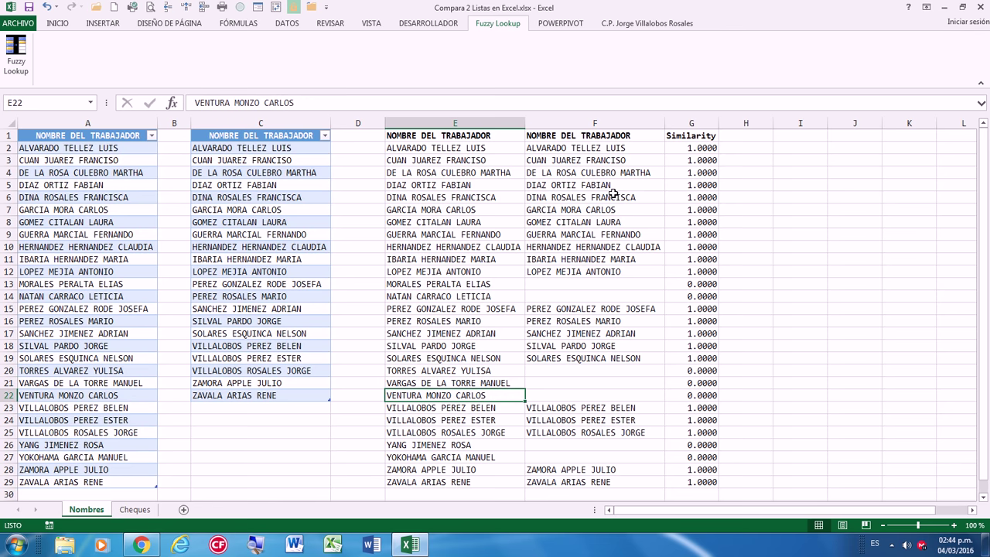
{"action": "key", "text": "shift+Right"}
{"action": "key", "text": "Down"}
{"action": "key", "text": "Down"}
{"action": "key", "text": "Down"}
{"action": "key", "text": "Down"}
{"action": "key", "text": "shift+Right"}
{"action": "key", "text": "shift+Down"}
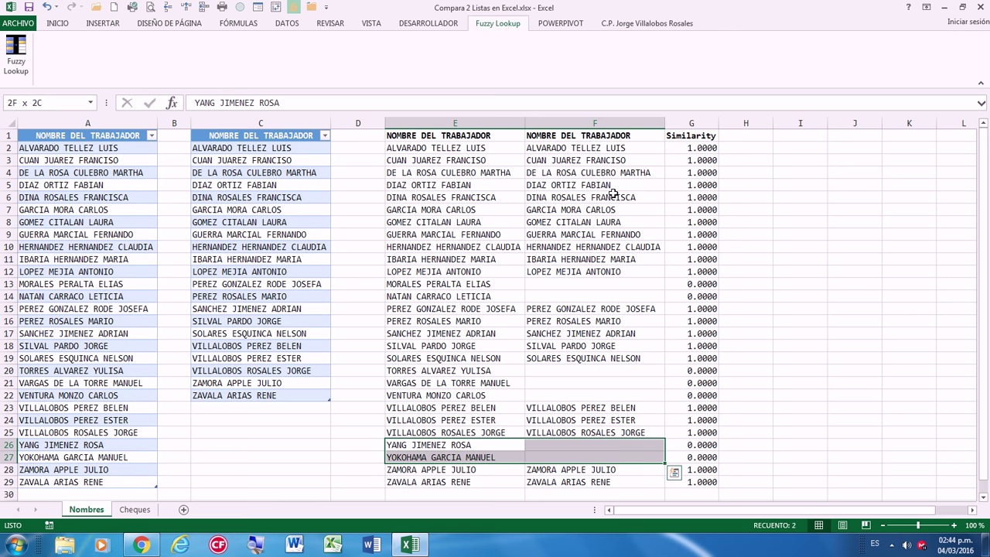
{"action": "key", "text": "Right"}
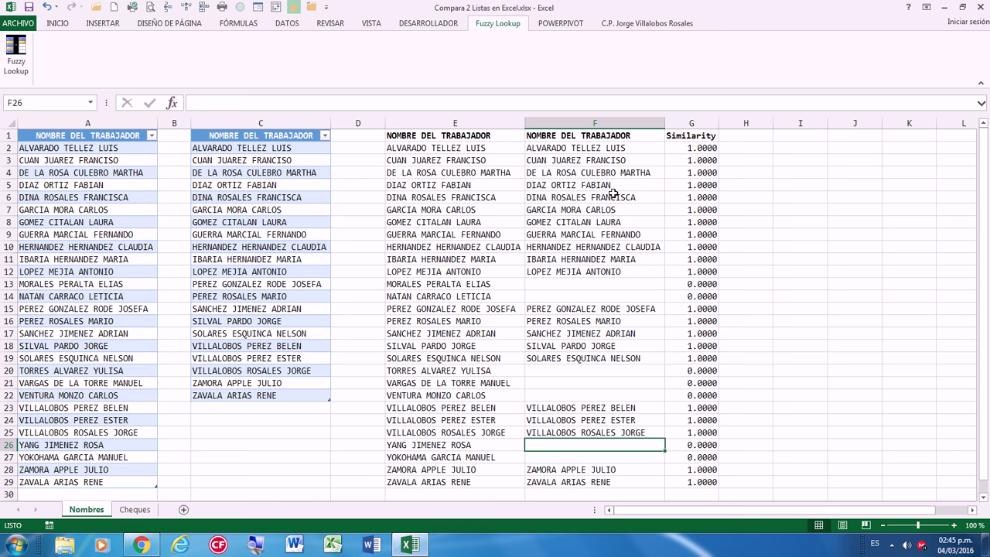
- Inspect the first matched name pair in columns E–F and its Similarity score of 1
{"action": "left_click", "coordinate": [694, 175]}
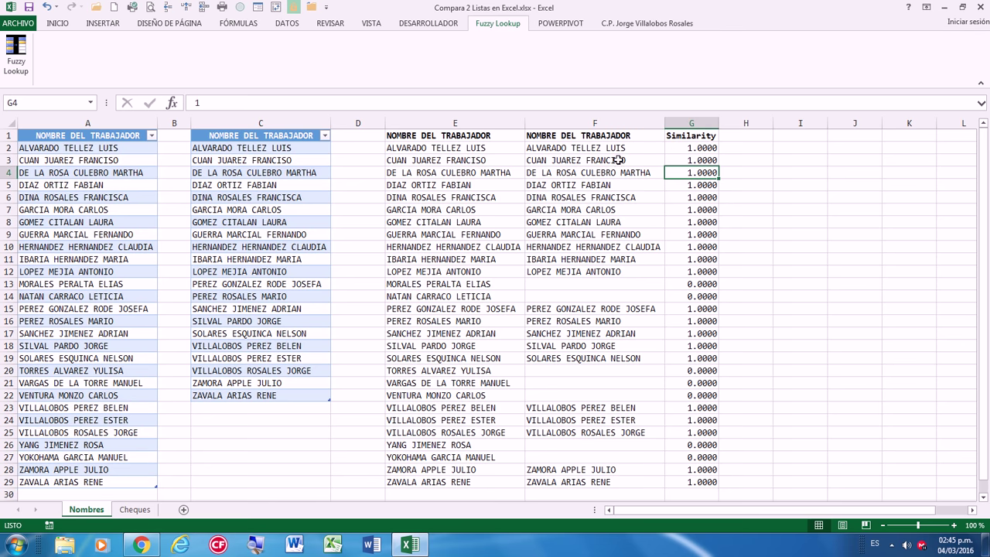
{"action": "left_click", "coordinate": [482, 148]}
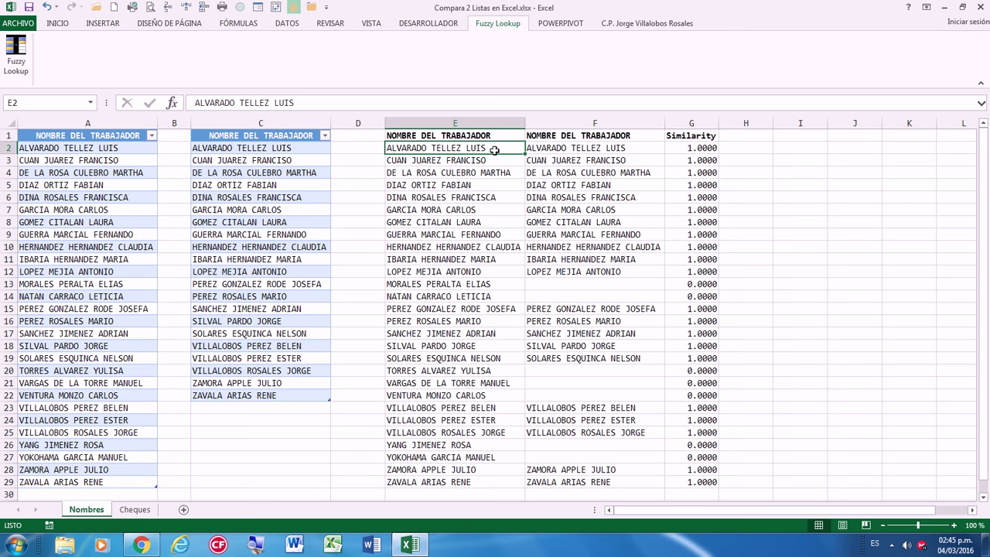
{"action": "left_click", "coordinate": [554, 150]}
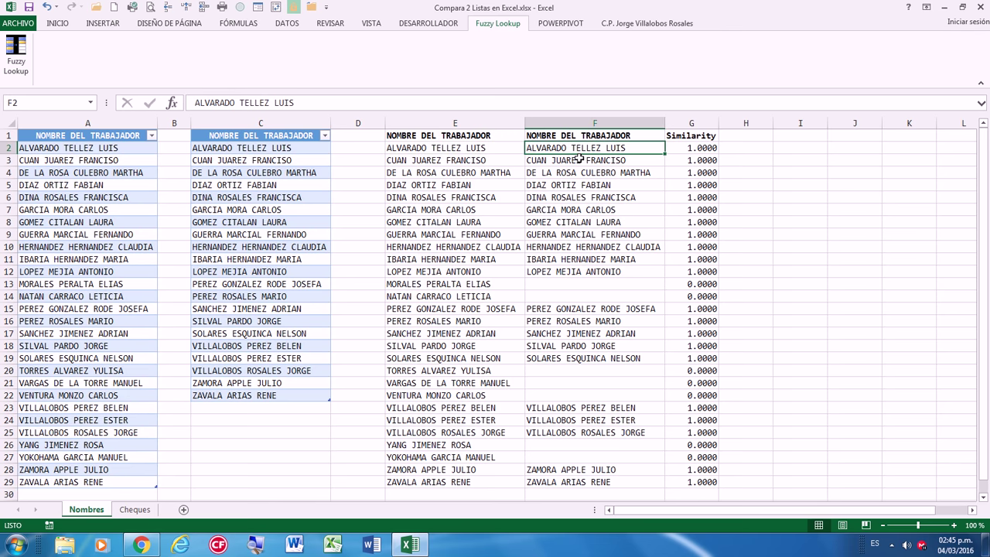
{"action": "left_click", "coordinate": [689, 148]}
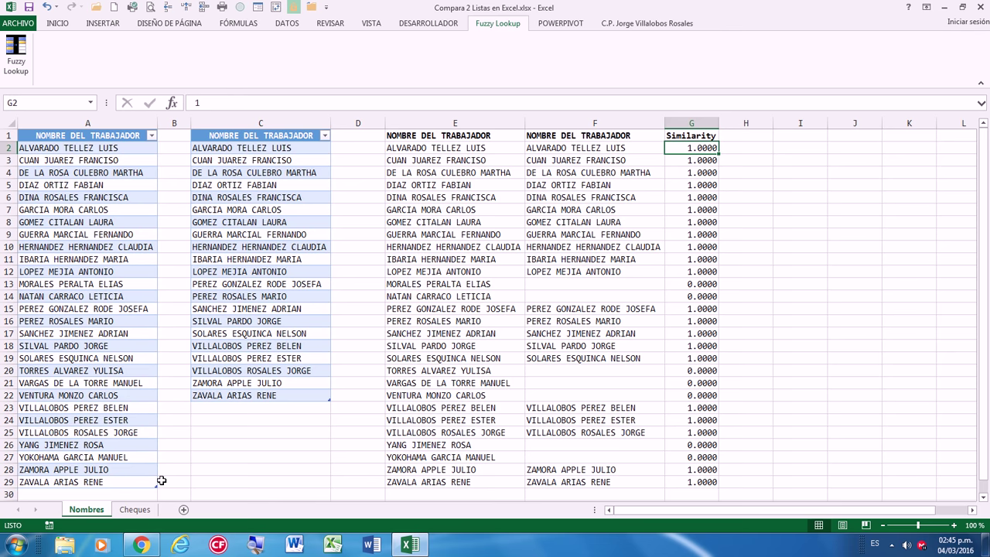
- Open the Cheques sheet and move onto the CONTABILIDAD header row
{"action": "left_click", "coordinate": [134, 512]}
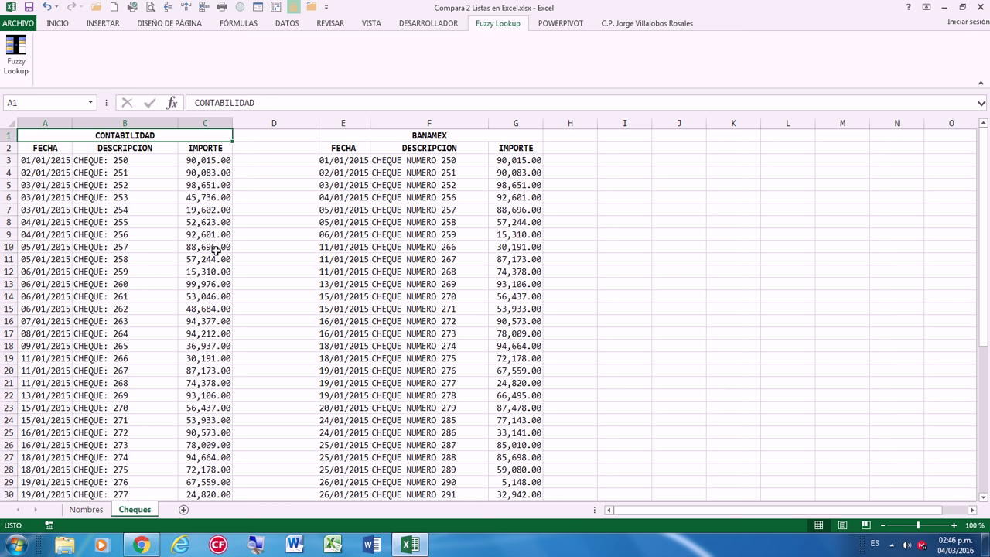
{"action": "key", "text": "Down"}
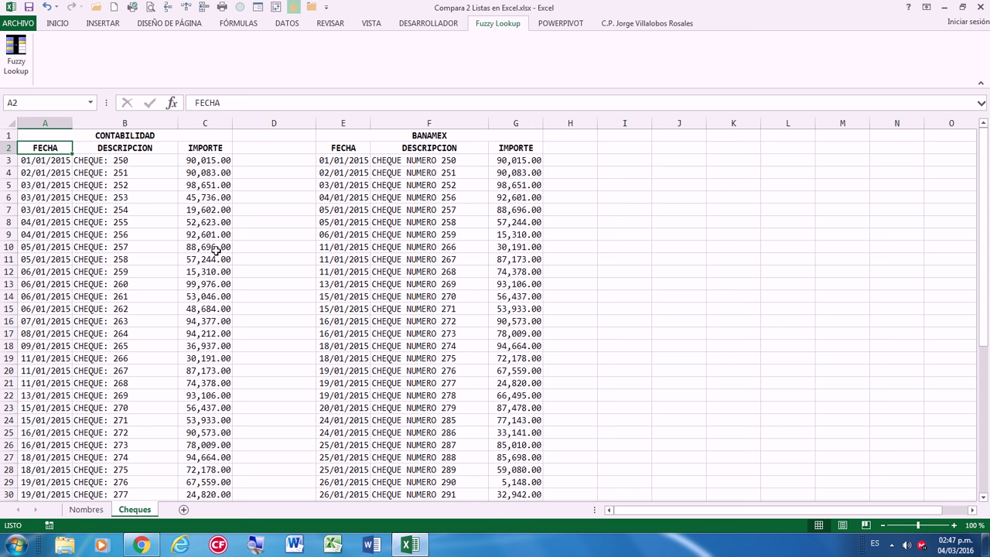
{"action": "key", "text": "Right"}
{"action": "key", "text": "Right"}
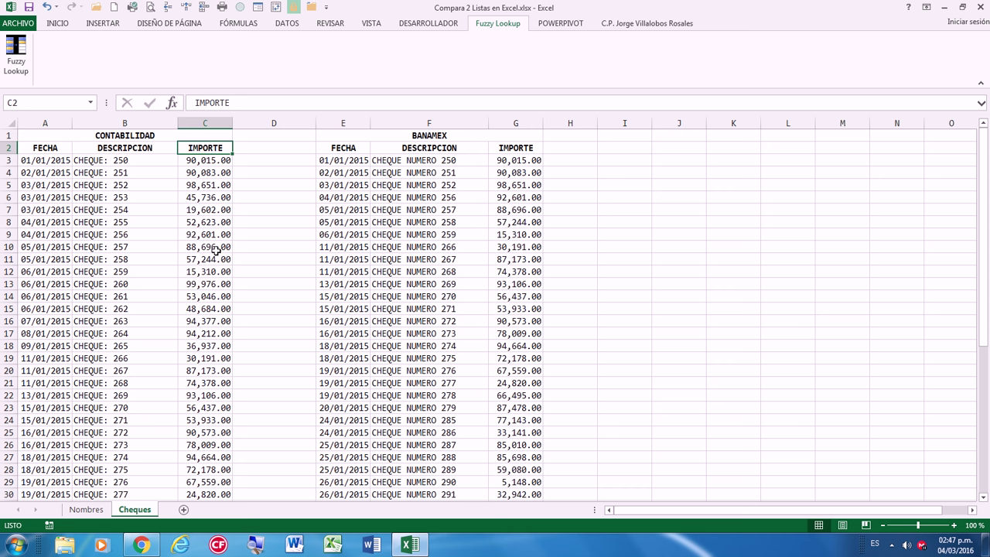
- Rename the CONTABILIDAD amount header in C2 to ABONO
{"action": "type", "text": "ABNO"}
{"action": "key", "text": "BackSpace"}
{"action": "key", "text": "BackSpace"}
{"action": "type", "text": "NO"}
{"action": "key", "text": "BackSpace"}
{"action": "key", "text": "BackSpace"}
{"action": "type", "text": "ONO"}
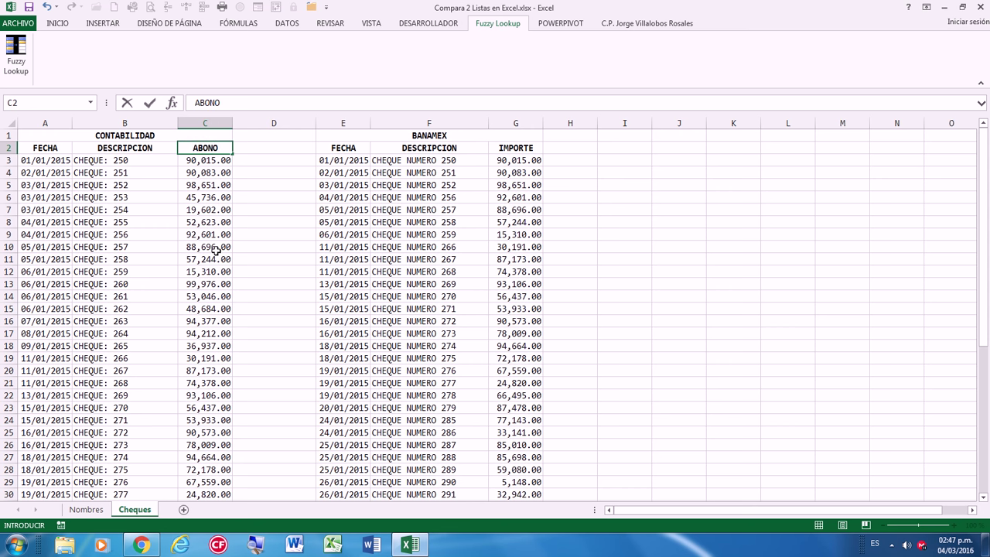
{"action": "key", "text": "Return"}
- Rename the BANAMEX amount header in G2 to CARGO, then compare descriptions in B3 and F3
{"action": "key", "text": "Up"}
{"action": "key", "text": "Right"}
{"action": "key", "text": "Right"}
{"action": "key", "text": "Right"}
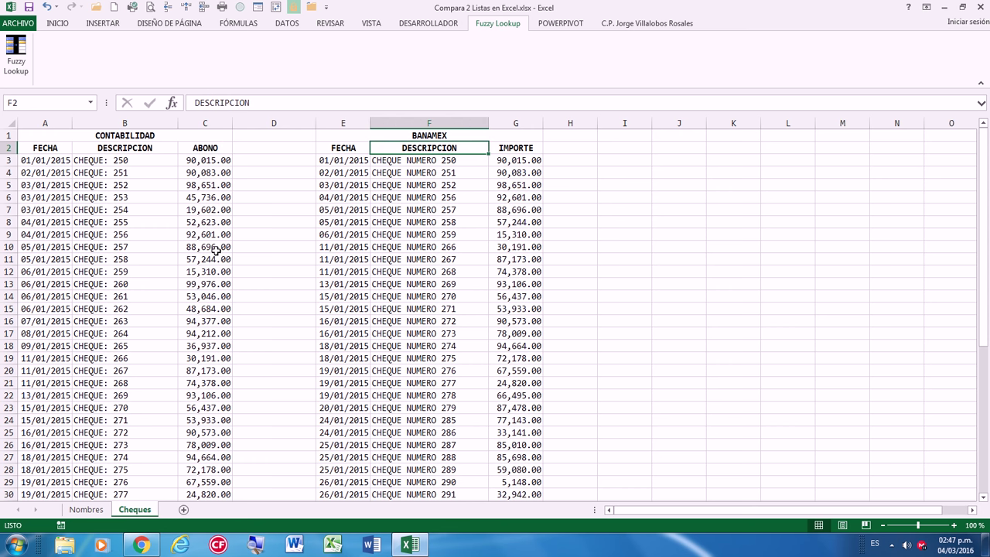
{"action": "key", "text": "Right"}
{"action": "type", "text": "CARG"}
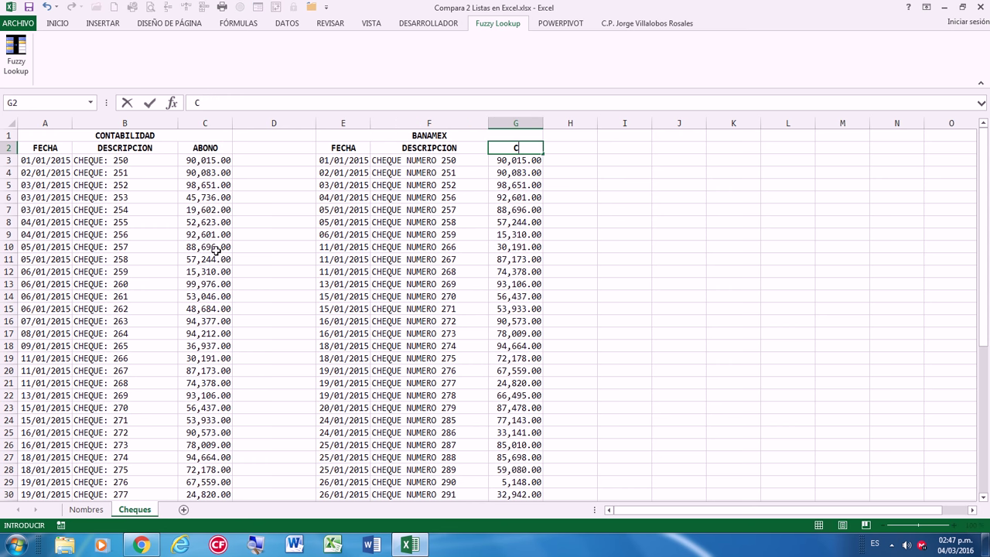
{"action": "type", "text": "O"}
{"action": "key", "text": "Return"}
{"action": "key", "text": "Up"}
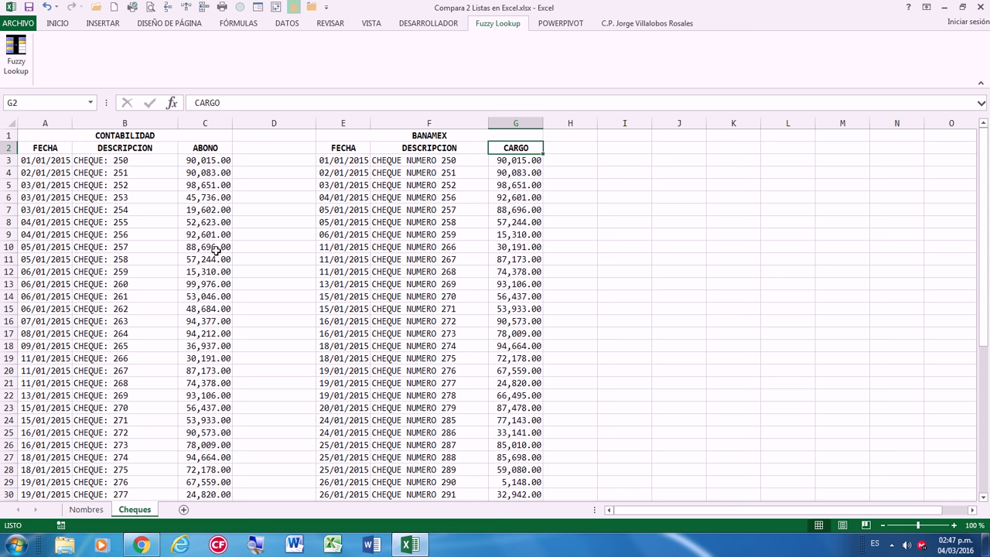
{"action": "key", "text": "Left"}
{"action": "key", "text": "Left"}
{"action": "key", "text": "Left"}
{"action": "key", "text": "Left"}
{"action": "key", "text": "Left"}
{"action": "key", "text": "Down"}
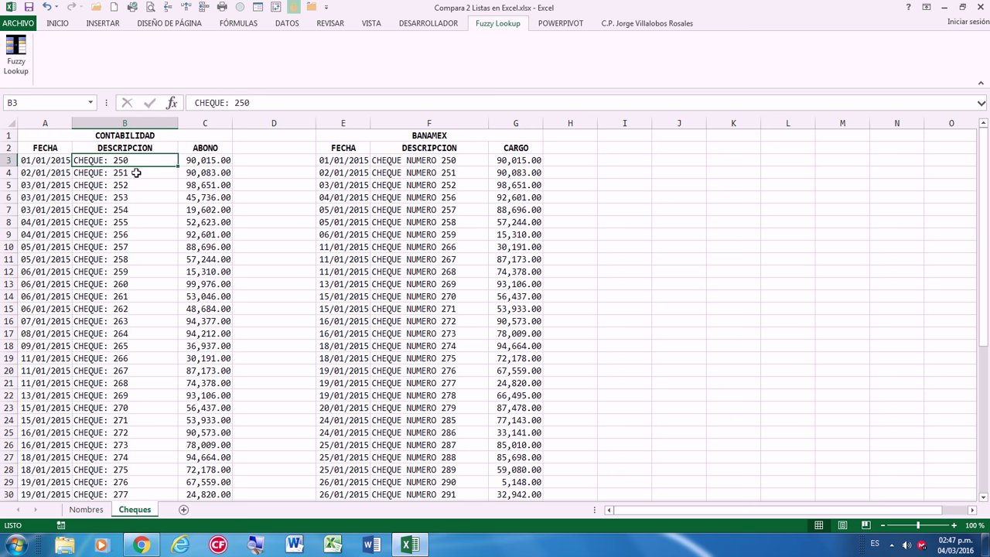
{"action": "left_click", "coordinate": [422, 160]}
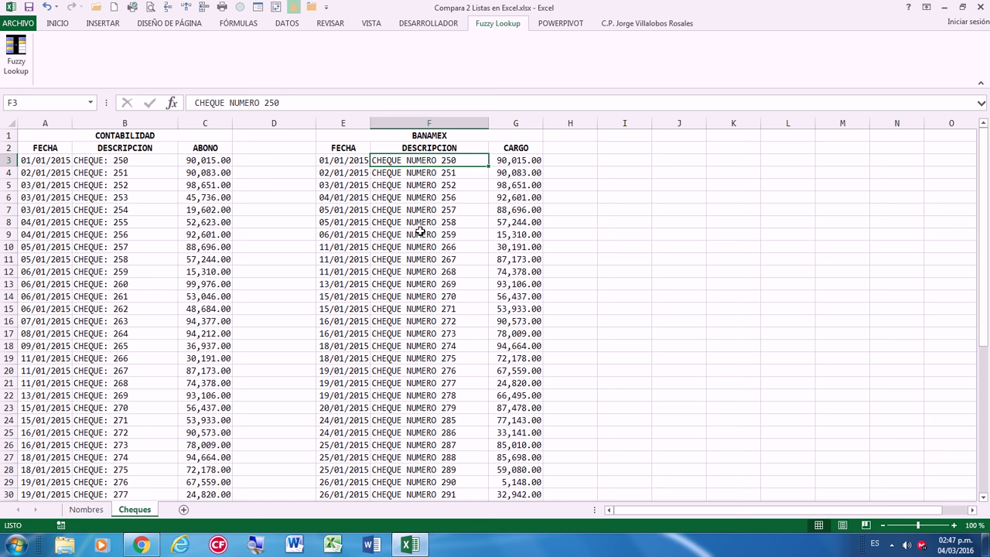
- Compare the CONTABILIDAD description in B3 with the BANAMEX description in F3
{"action": "left_click", "coordinate": [106, 165]}
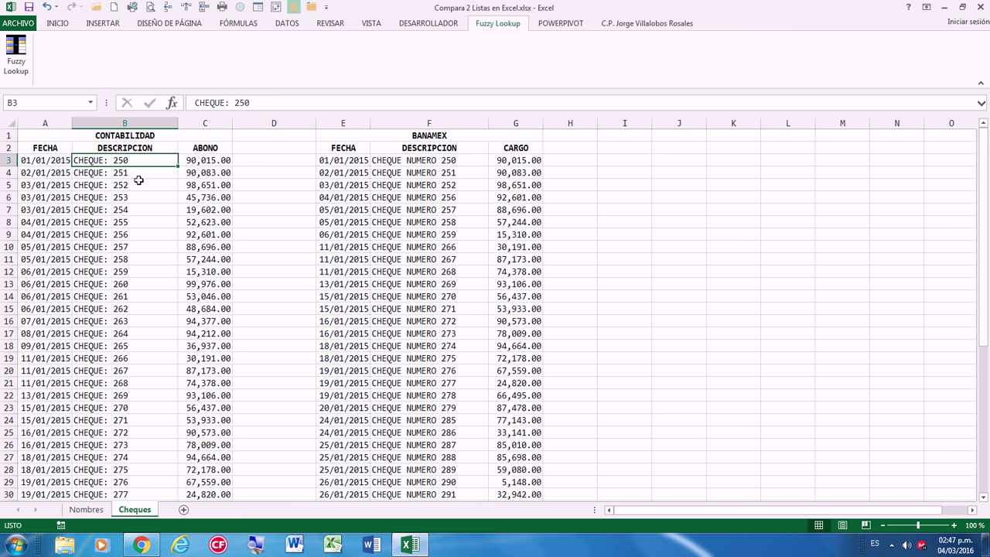
{"action": "left_click", "coordinate": [408, 162]}
{"action": "left_click", "coordinate": [122, 159]}
- Select the CONTABILIDAD descriptions from B3 down to B50
{"action": "mouse_move", "coordinate": [138, 160]}
{"action": "left_mouse_down"}
{"action": "mouse_move", "coordinate": [123, 545]}
{"action": "mouse_move", "coordinate": [130, 489]}
{"action": "left_mouse_up"}
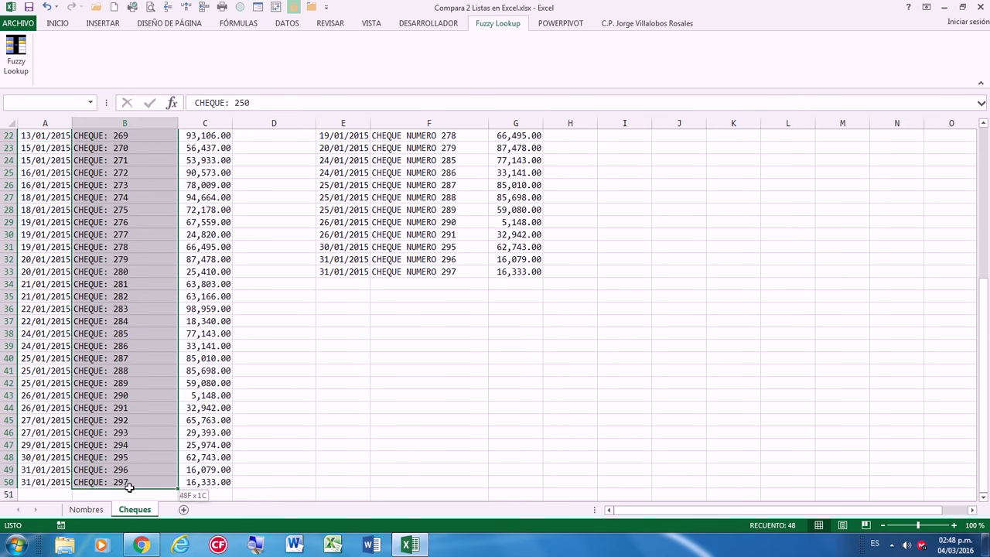
{"action": "scroll", "coordinate": [127, 486], "scroll_direction": "up", "scroll_amount": 4}
{"action": "scroll", "coordinate": [128, 486], "scroll_direction": "up", "scroll_amount": 3}
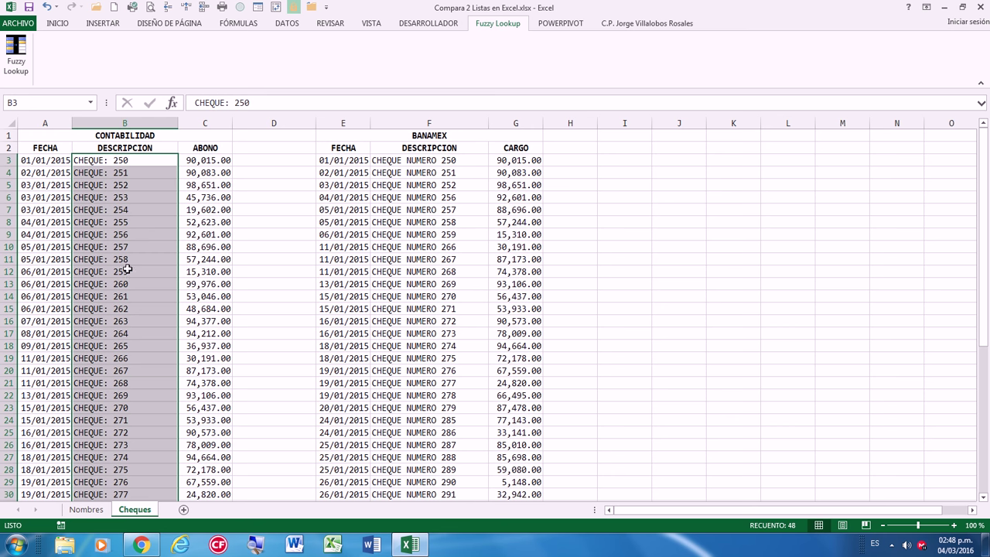
{"action": "left_click", "coordinate": [99, 163]}
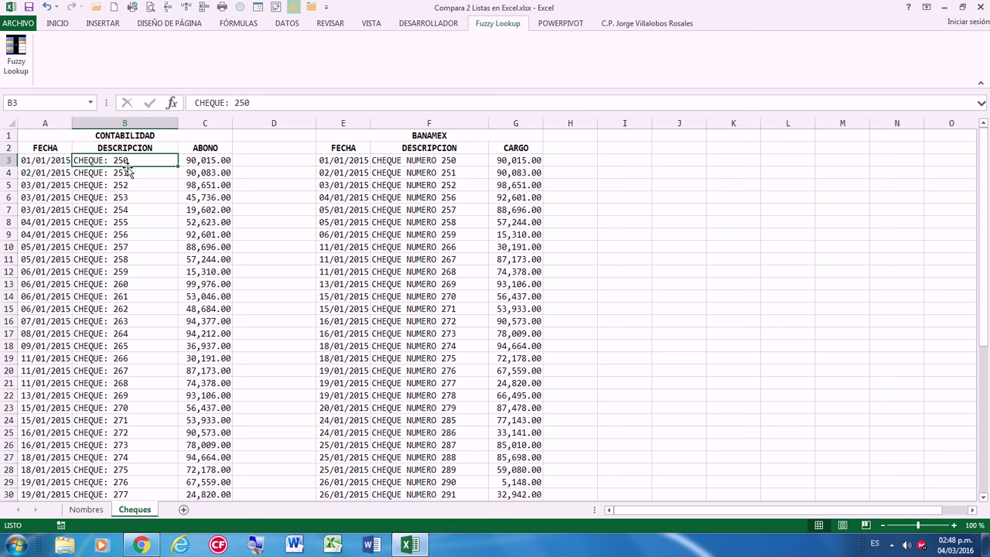
{"action": "double_click", "coordinate": [126, 167], "text": "shift"}
{"action": "scroll", "coordinate": [181, 357], "scroll_direction": "up", "scroll_amount": 6}
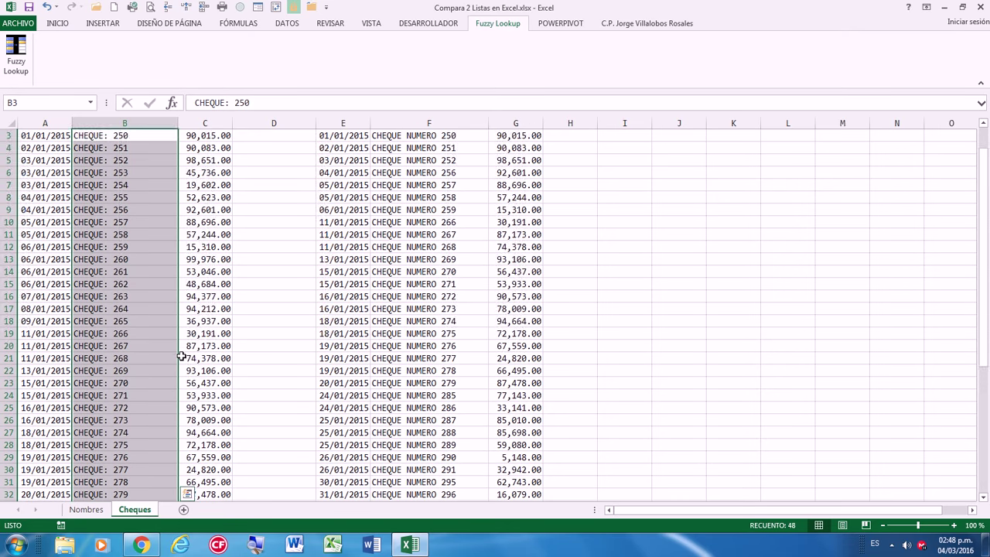
{"action": "scroll", "coordinate": [180, 357], "scroll_direction": "up", "scroll_amount": 1}
- Replace 'CHEQUE:' with nothing in all 48 selected descriptions, leaving just cheque numbers
{"action": "key", "text": "ctrl+l"}
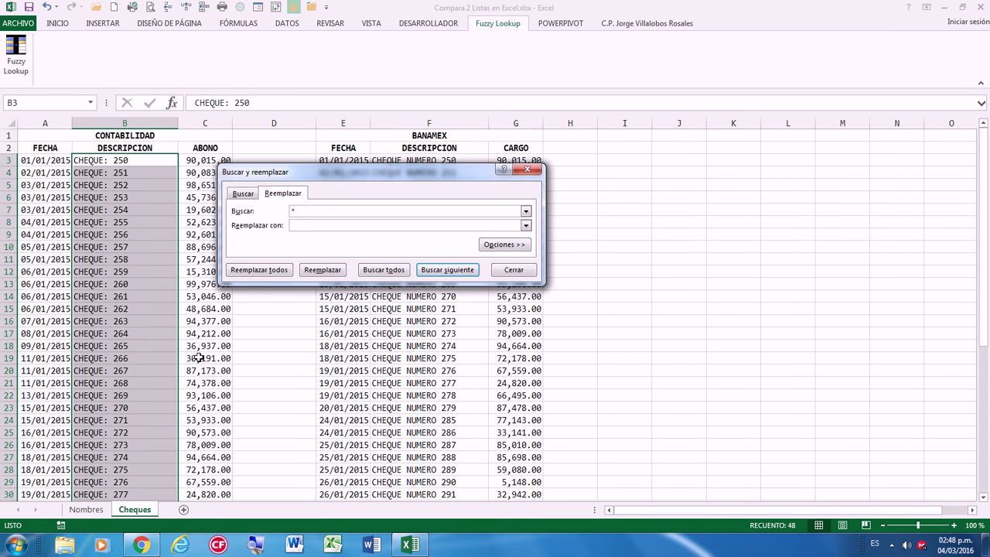
{"action": "key", "text": "BackSpace"}
{"action": "type", "text": "CHE"}
{"action": "type", "text": "QUE"}
{"action": "type", "text": ":"}
{"action": "key", "text": "Tab"}
{"action": "left_click", "coordinate": [270, 272]}
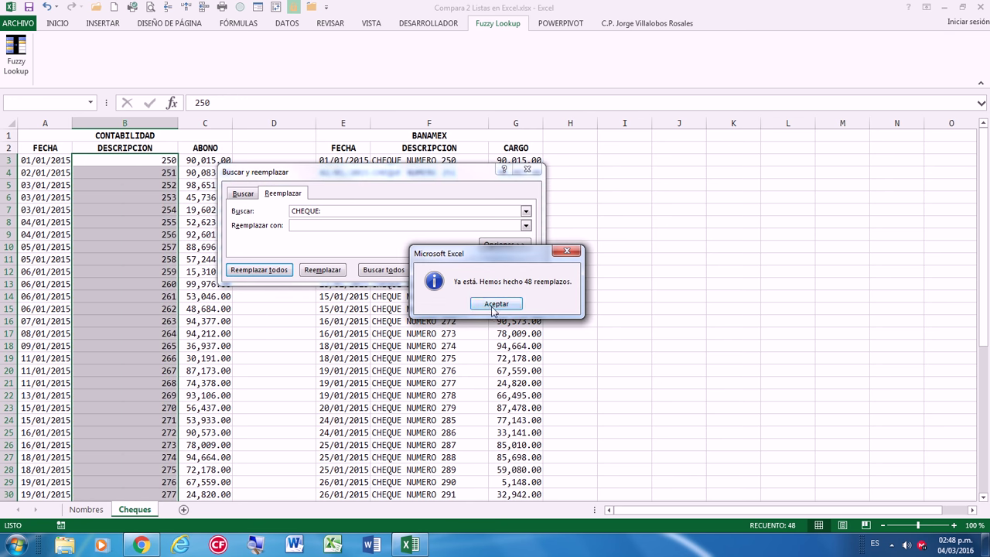
{"action": "key", "text": "Return"}
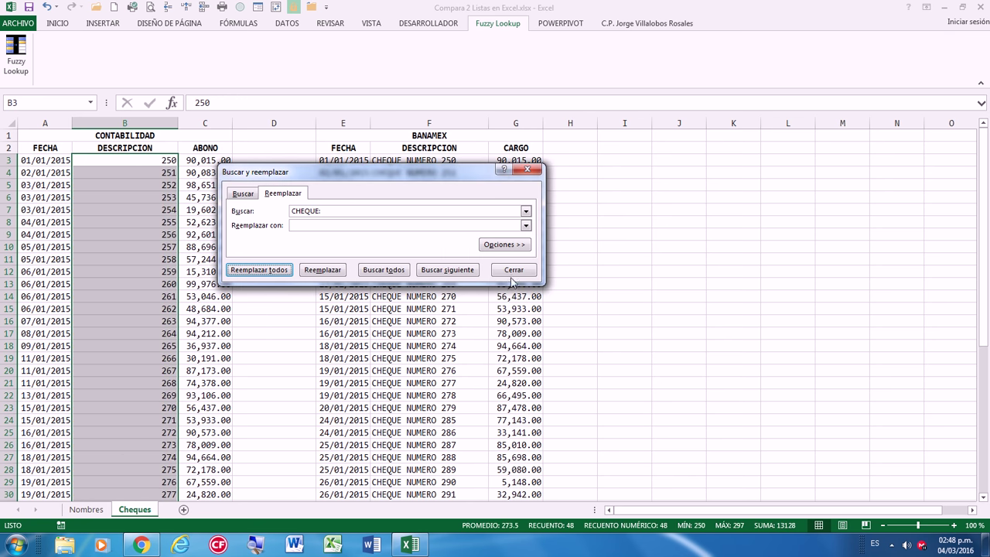
{"action": "left_click", "coordinate": [514, 270]}
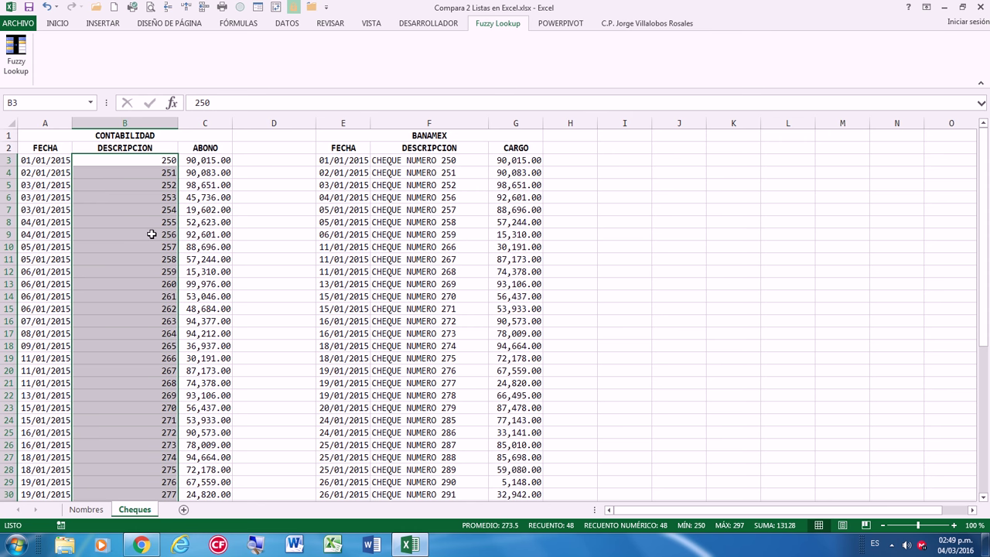
- Undo the prefix removal and reselect the descriptions from B3 down to B50
{"action": "key", "text": "ctrl+e"}
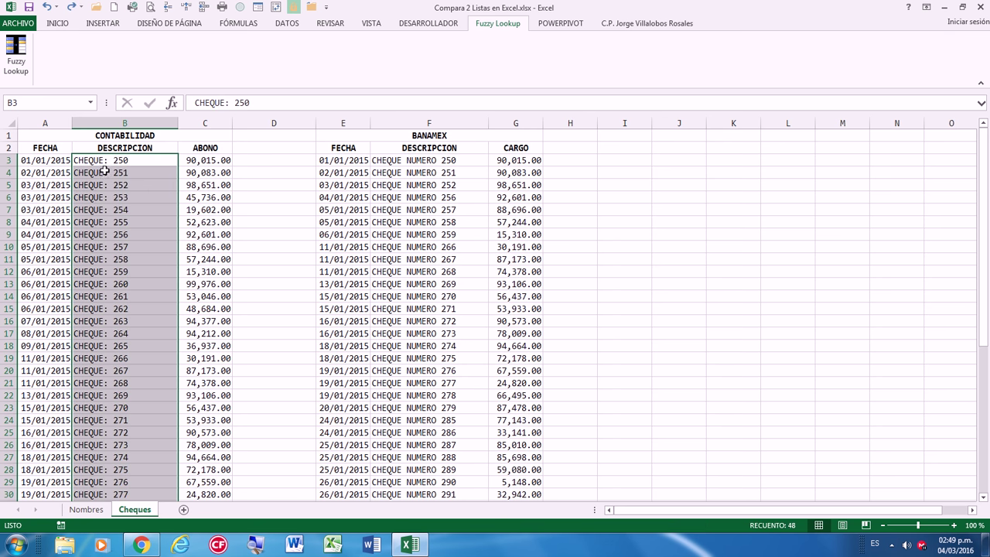
{"action": "left_click", "coordinate": [134, 168]}
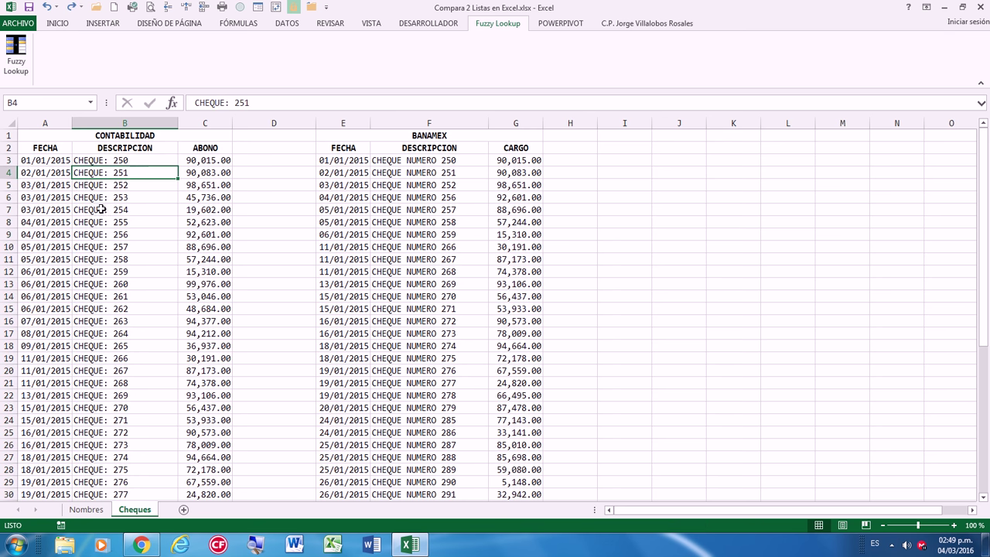
{"action": "left_click", "coordinate": [123, 162]}
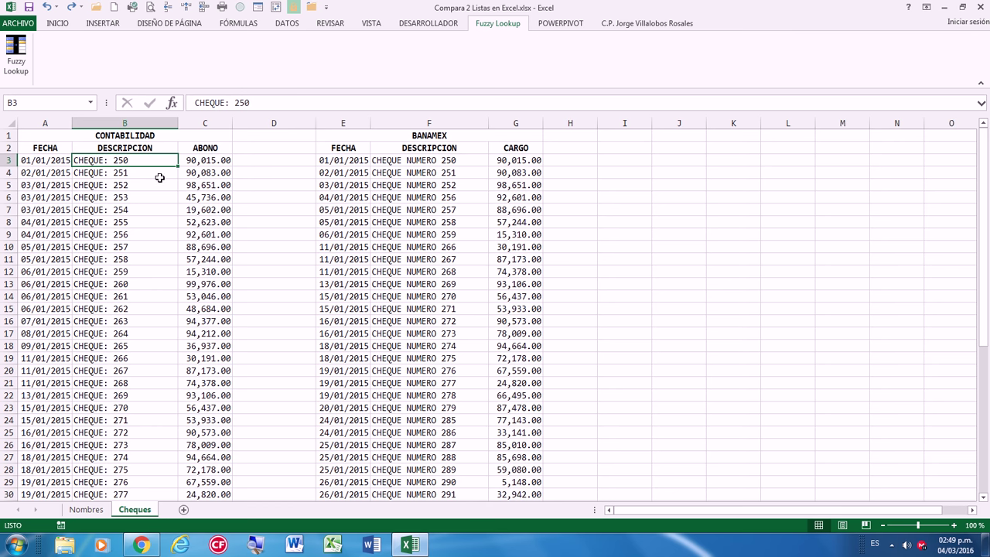
{"action": "key", "text": "ctrl+shift+Down"}
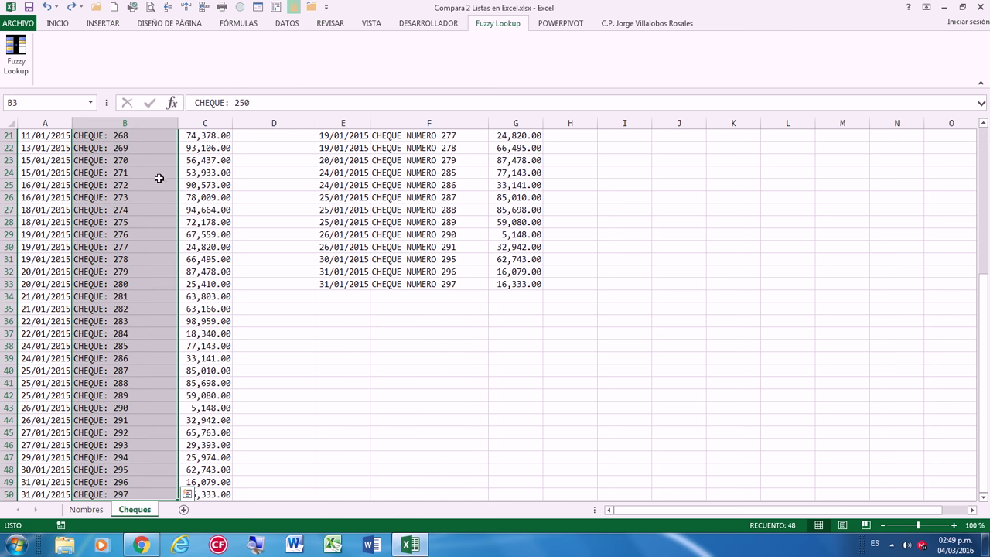
{"action": "scroll", "coordinate": [557, 262], "scroll_direction": "up", "scroll_amount": 5}
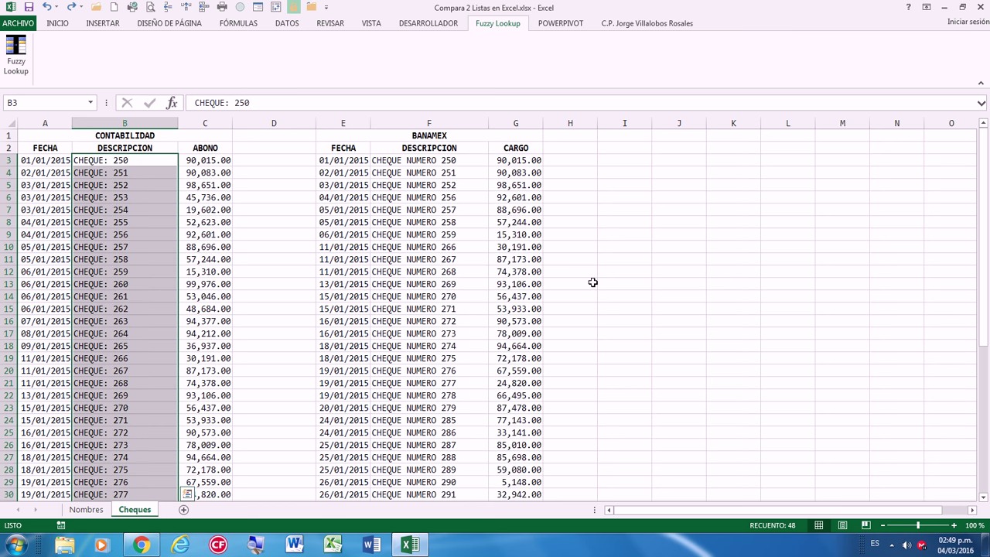
- Reopen Buscar y reemplazar with Ctrl+L and clear the old search text
{"action": "key", "text": "ctrl+l"}
{"action": "left_click_drag", "start_coordinate": [367, 225], "coordinate": [280, 227]}
{"action": "key", "text": "BackSpace"}
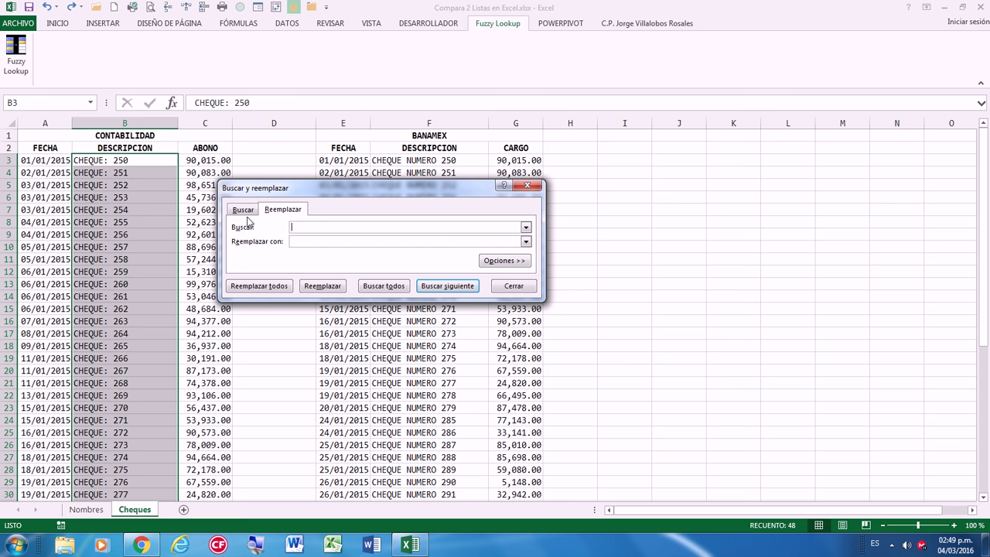
- Replace all column B descriptions using the * wildcard pattern (48 replacements), then close the dialog
{"action": "type", "text": "*"}
{"action": "left_click", "coordinate": [257, 288]}
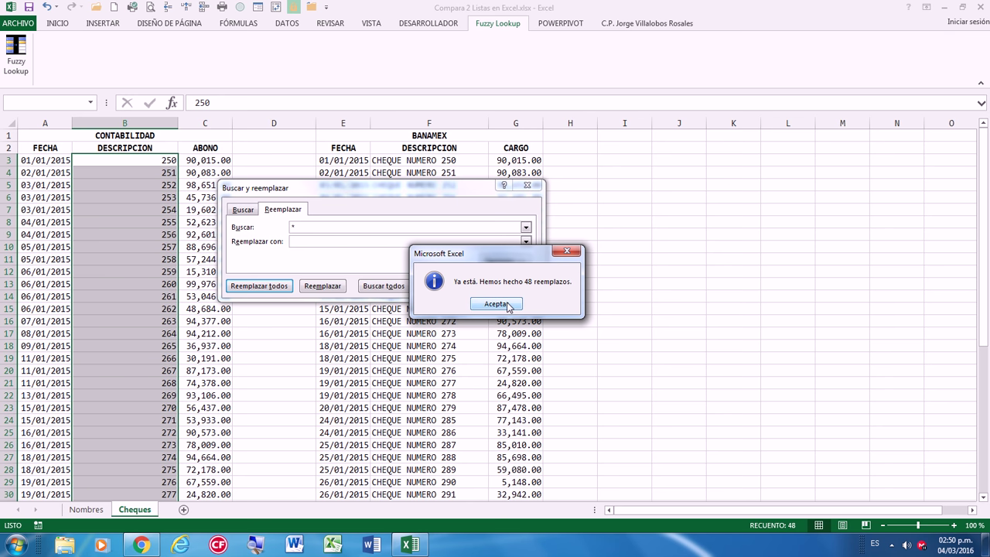
{"action": "left_click", "coordinate": [509, 306]}
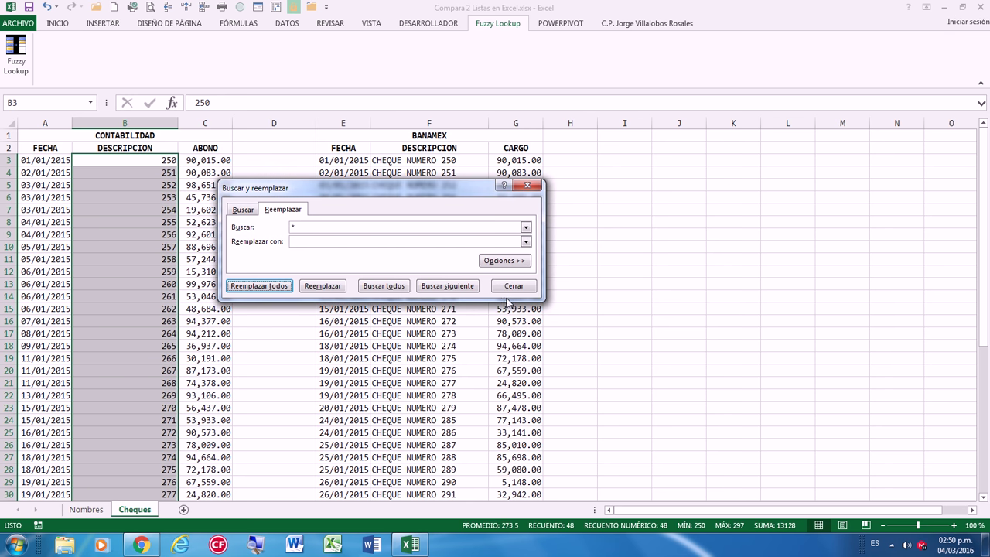
{"action": "left_click", "coordinate": [512, 287]}
- Check the cleaned cheque number in B10 and return to the DESCRIPCION header in B2
{"action": "left_click", "coordinate": [167, 245]}
{"action": "scroll", "coordinate": [150, 323], "scroll_direction": "down", "scroll_amount": 1}
{"action": "scroll", "coordinate": [155, 321], "scroll_direction": "up", "scroll_amount": 1}
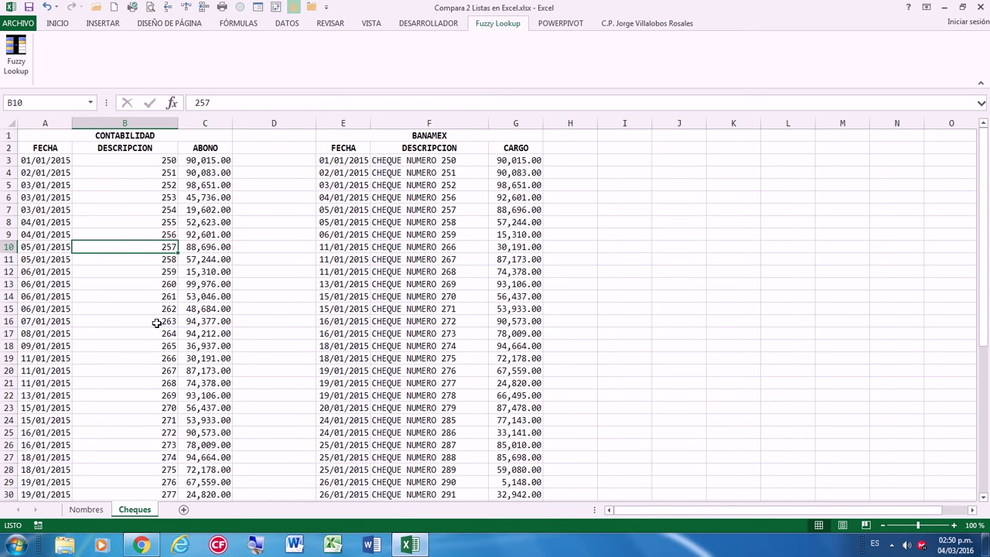
{"action": "left_click", "coordinate": [129, 151]}
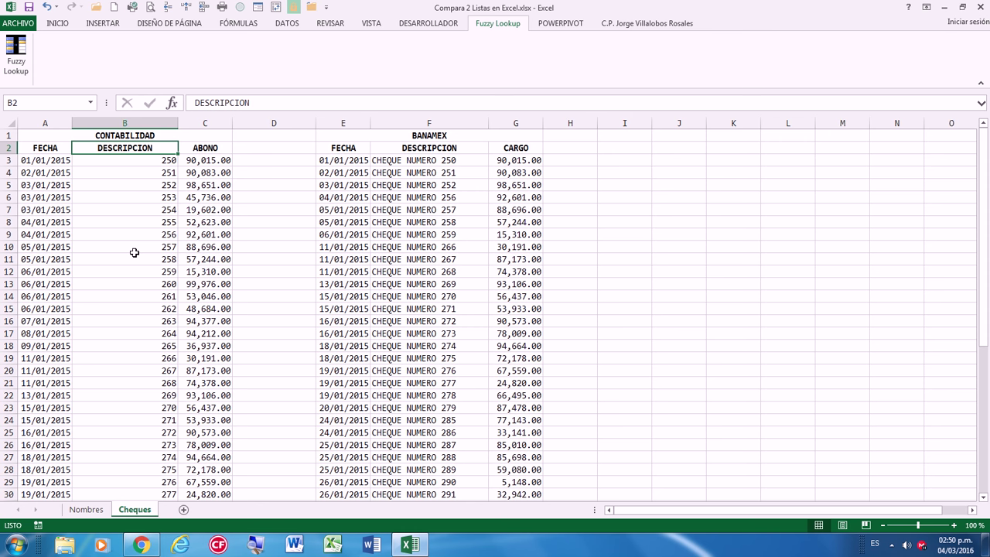
- Format the Contabilidad descriptions B2:B50 as a table (Tabla5)
{"action": "key", "text": "ctrl+shift+Down"}
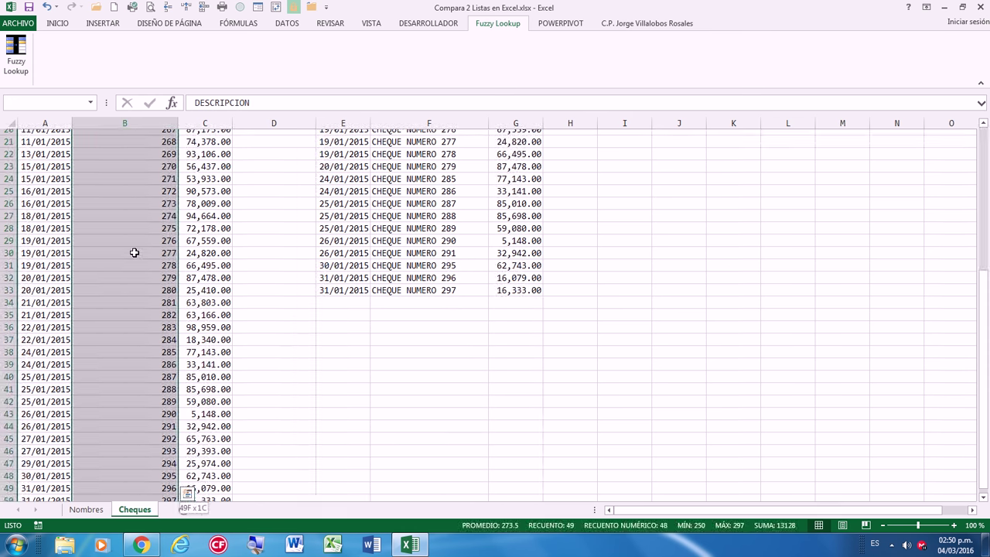
{"action": "scroll", "coordinate": [135, 252], "scroll_direction": "up", "scroll_amount": 6}
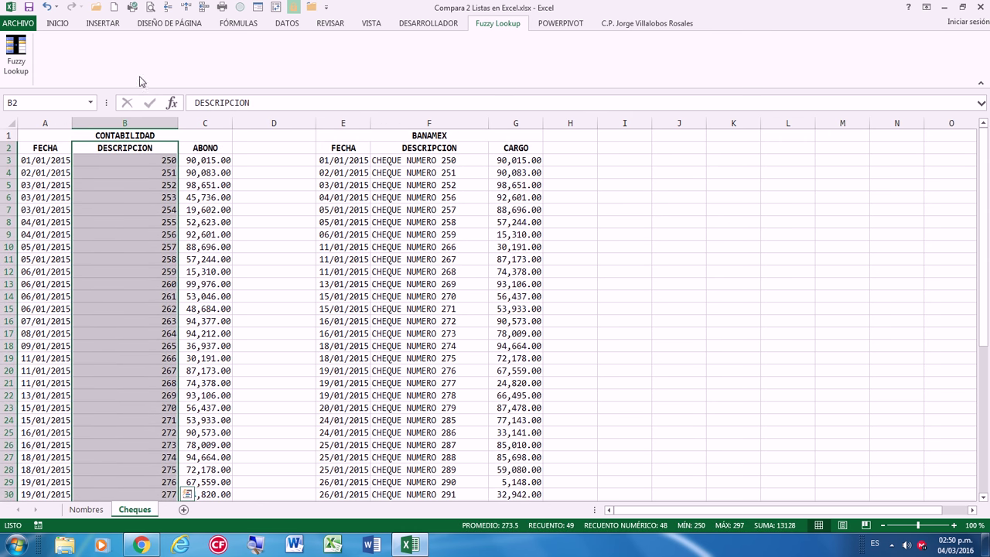
{"action": "left_click", "coordinate": [106, 26]}
{"action": "left_click", "coordinate": [85, 60]}
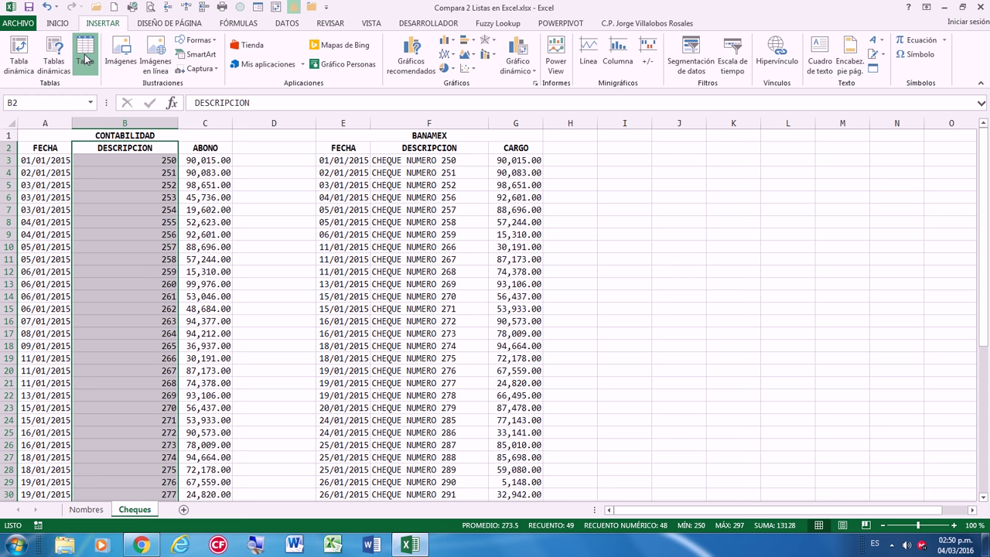
{"action": "left_click", "coordinate": [413, 216]}
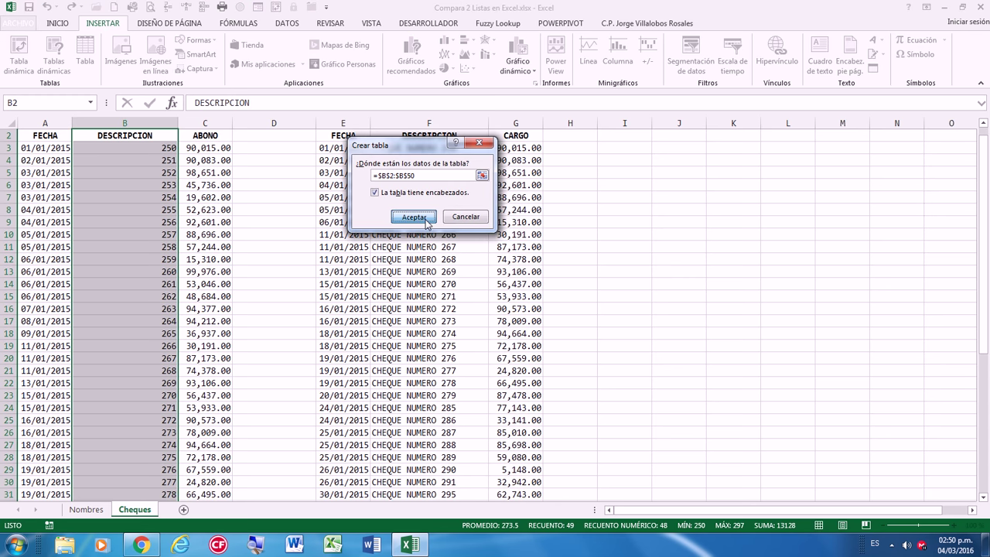
{"action": "scroll", "coordinate": [392, 260], "scroll_direction": "up", "scroll_amount": 1}
{"action": "left_click", "coordinate": [137, 196]}
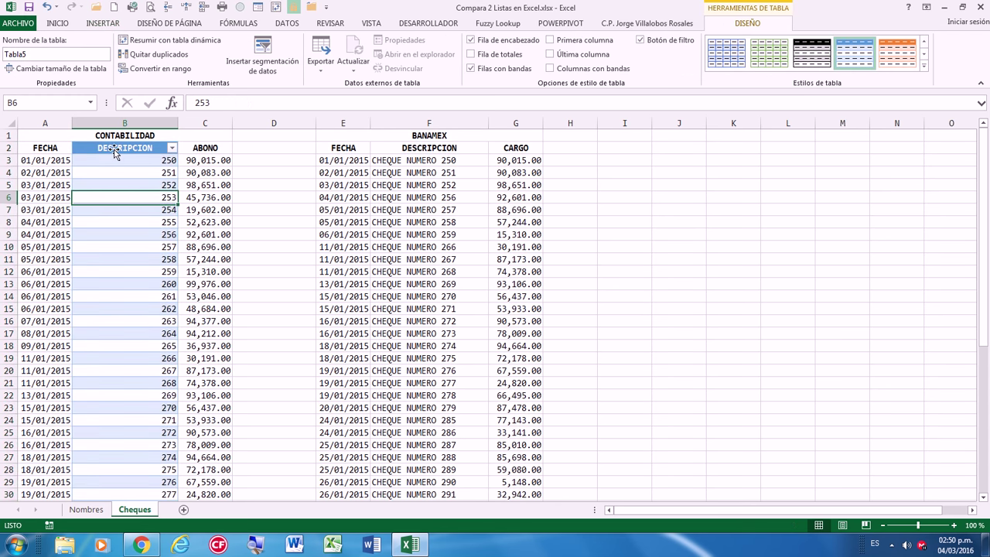
- Format the Banamex descriptions F2:F33 as a table (Tabla6)
{"action": "left_click", "coordinate": [433, 146]}
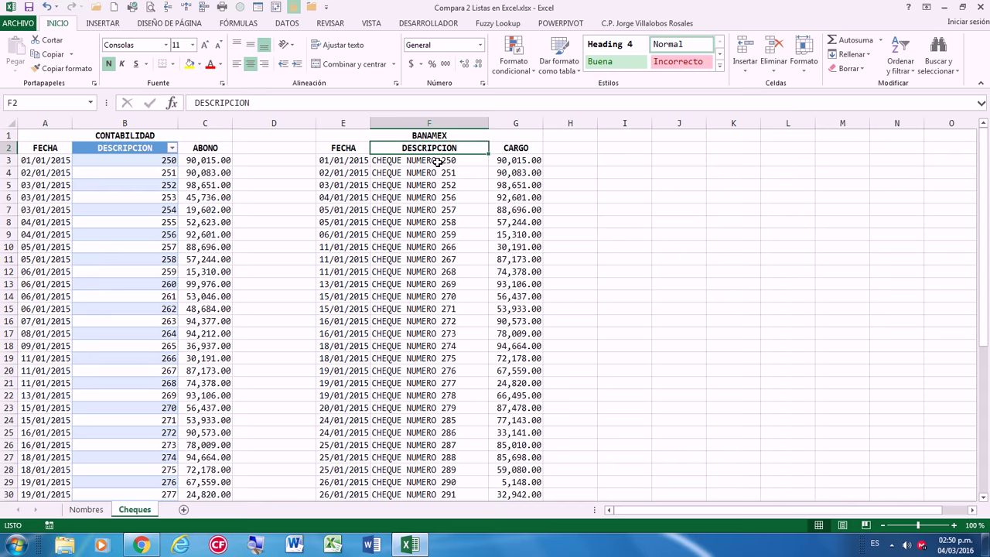
{"action": "key", "text": "ctrl+shift+Down"}
{"action": "scroll", "coordinate": [447, 253], "scroll_direction": "up", "scroll_amount": 1}
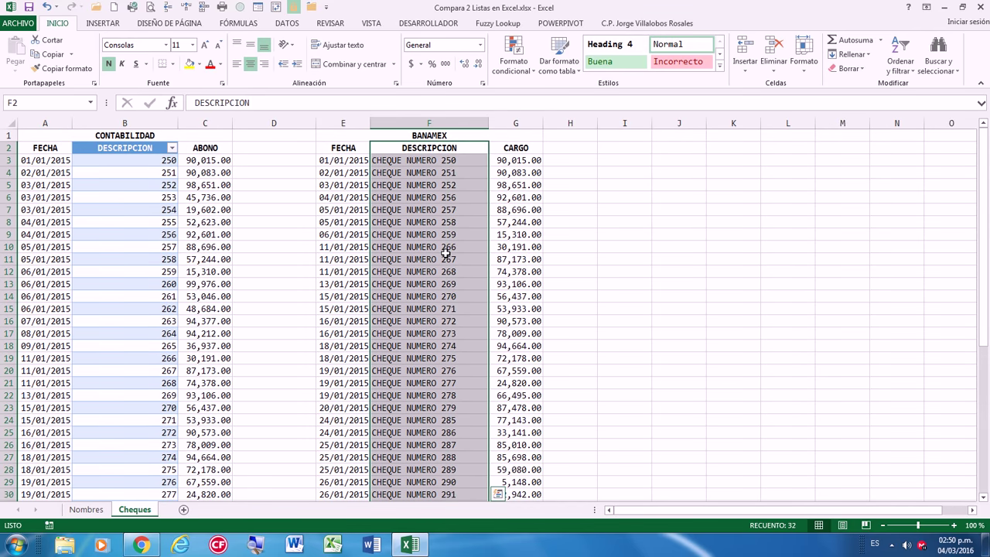
{"action": "left_click", "coordinate": [113, 26]}
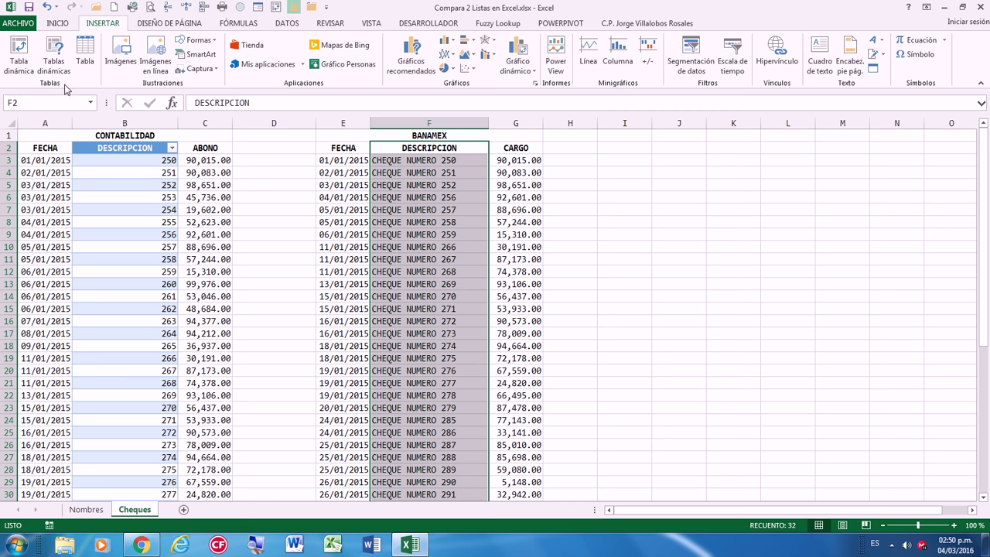
{"action": "left_click", "coordinate": [85, 54]}
{"action": "left_click", "coordinate": [422, 216]}
{"action": "left_click", "coordinate": [425, 235]}
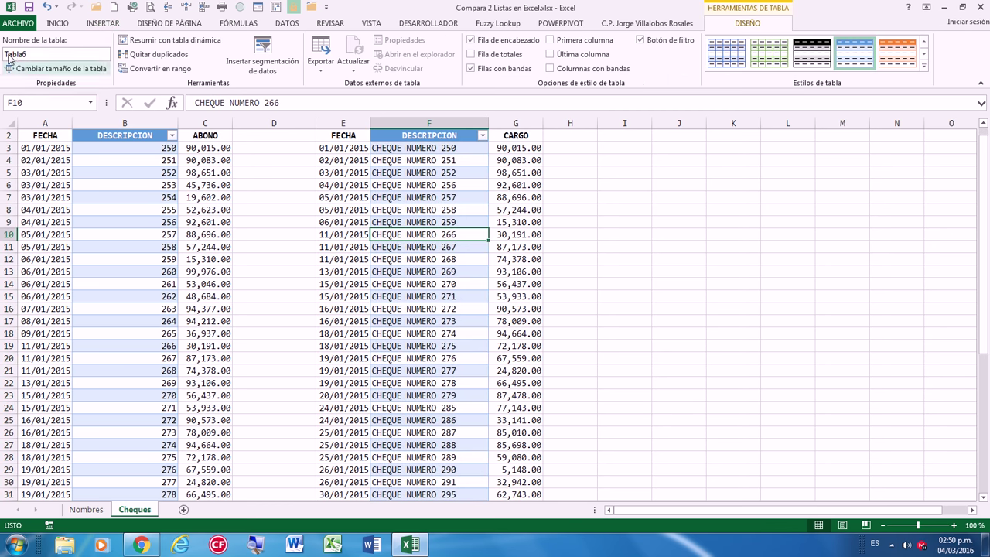
{"action": "scroll", "coordinate": [370, 260], "scroll_direction": "up", "scroll_amount": 1}
- Compare Contabilidad cheques 250–253 in column B with the Banamex rows in column F
{"action": "left_click", "coordinate": [152, 210]}
{"action": "left_click", "coordinate": [393, 197]}
{"action": "left_click", "coordinate": [137, 185]}
{"action": "left_click", "coordinate": [388, 187]}
{"action": "left_click", "coordinate": [119, 195]}
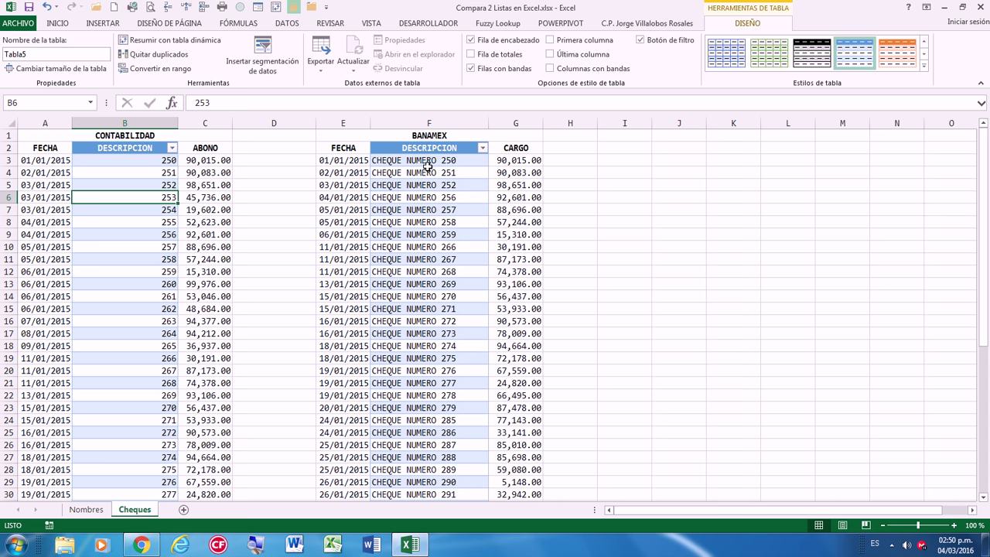
{"action": "left_click_drag", "start_coordinate": [427, 167], "coordinate": [427, 234]}
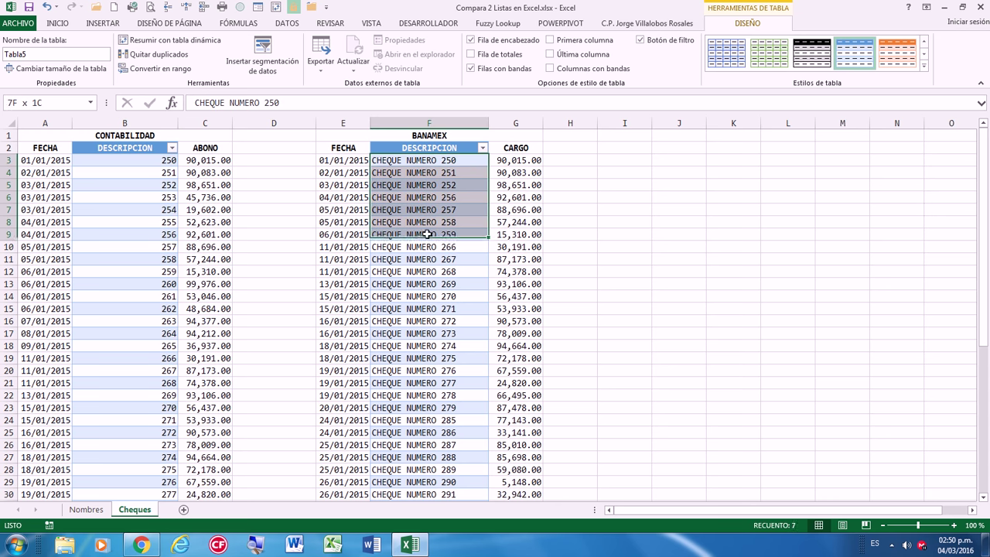
{"action": "left_click_drag", "start_coordinate": [427, 234], "coordinate": [428, 246]}
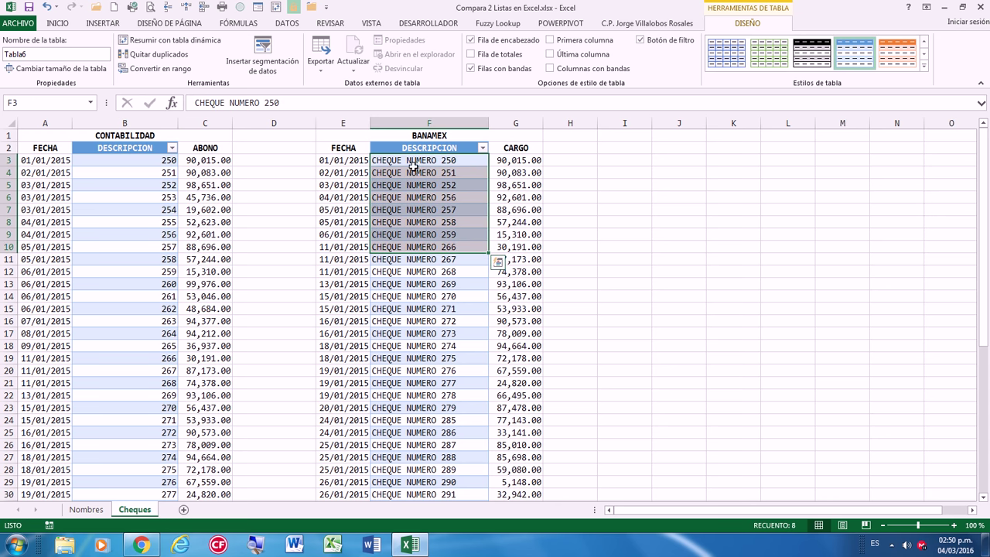
{"action": "left_click_drag", "start_coordinate": [410, 161], "coordinate": [410, 203]}
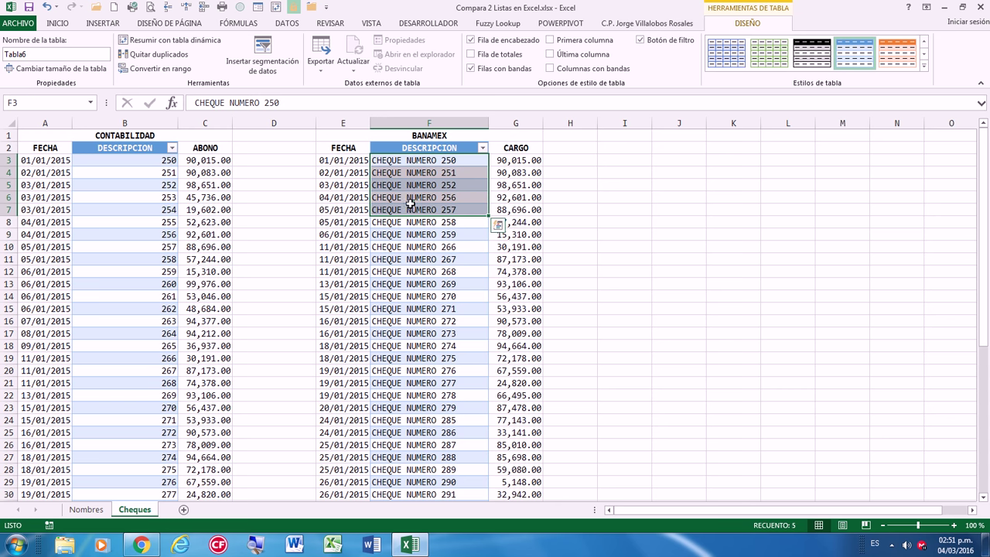
{"action": "left_click", "coordinate": [432, 188]}
- Recheck cheques 250 and 251 side by side in both tables
{"action": "left_click", "coordinate": [452, 161]}
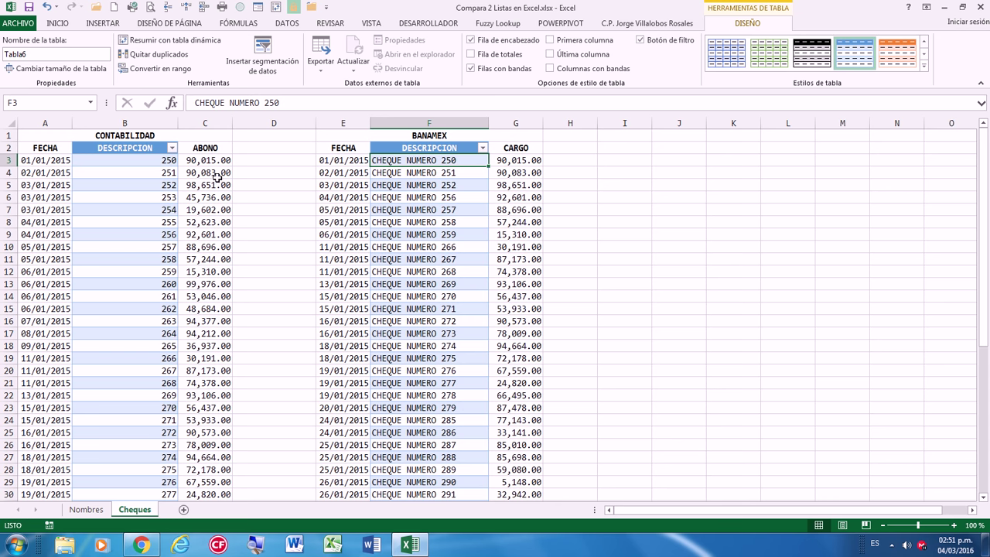
{"action": "left_click", "coordinate": [411, 173]}
{"action": "left_click", "coordinate": [139, 161]}
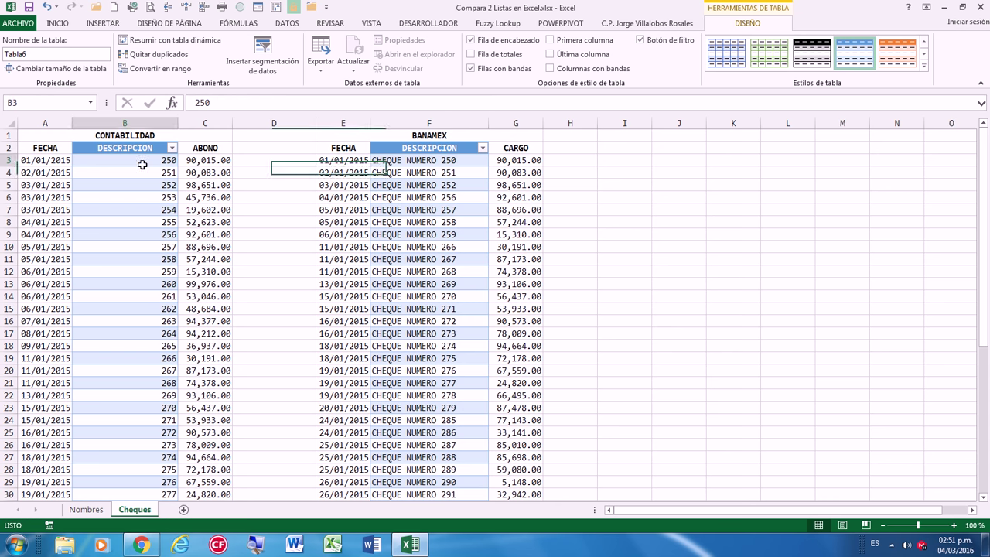
{"action": "left_click", "coordinate": [136, 168]}
{"action": "left_click", "coordinate": [390, 170]}
{"action": "left_click", "coordinate": [126, 173]}
{"action": "left_click", "coordinate": [390, 159]}
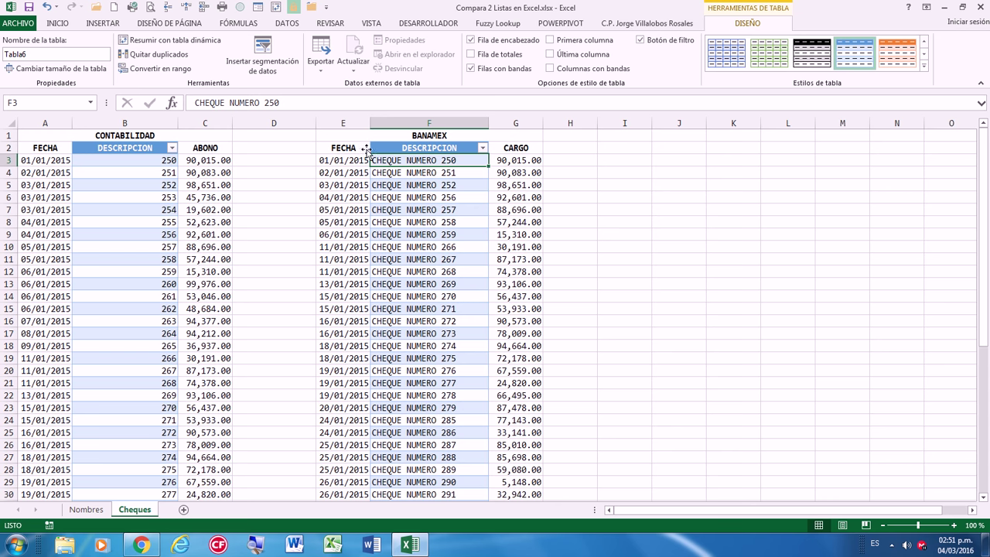
- Show the Fuzzy Lookup ribbon commands and pick cell I2 for the results
{"action": "left_click", "coordinate": [487, 25]}
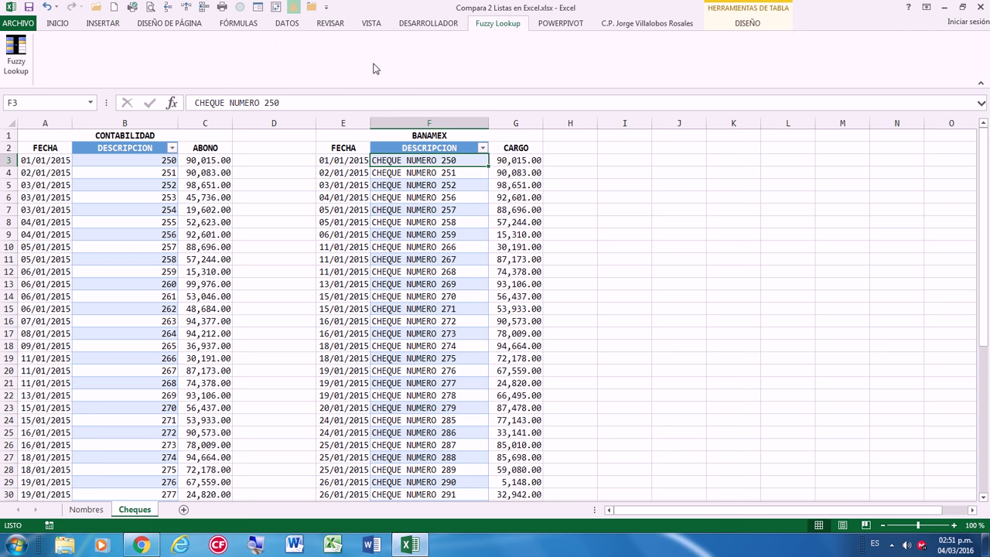
{"action": "left_click", "coordinate": [581, 148]}
{"action": "left_click", "coordinate": [590, 140]}
{"action": "left_click", "coordinate": [580, 147]}
{"action": "left_click", "coordinate": [625, 149]}
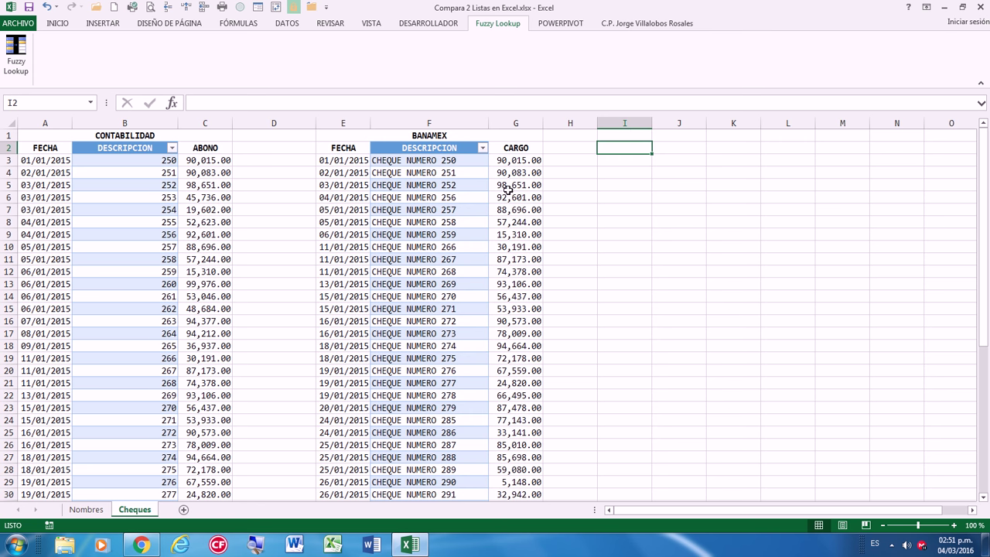
- Run Fuzzy Lookup with Tabla5 as left table and Tabla6 as right table, outputting at I2
{"action": "left_click", "coordinate": [21, 68]}
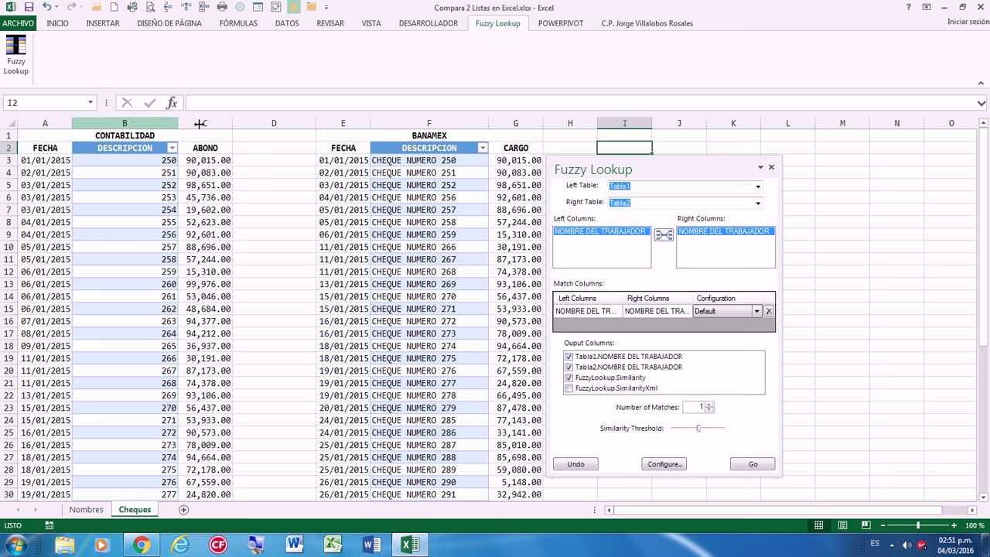
{"action": "left_click_drag", "start_coordinate": [662, 167], "coordinate": [804, 156]}
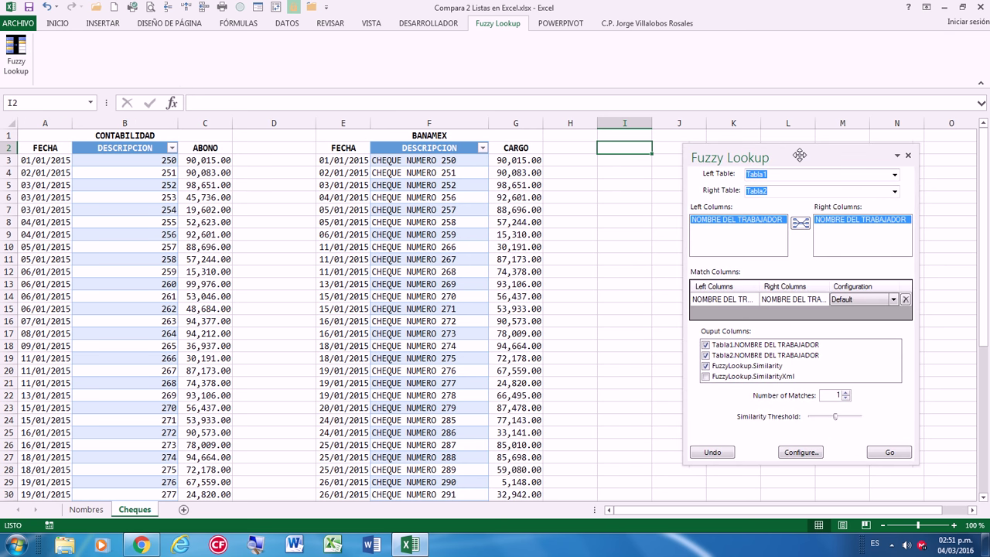
{"action": "left_click", "coordinate": [893, 174]}
{"action": "left_click", "coordinate": [791, 205]}
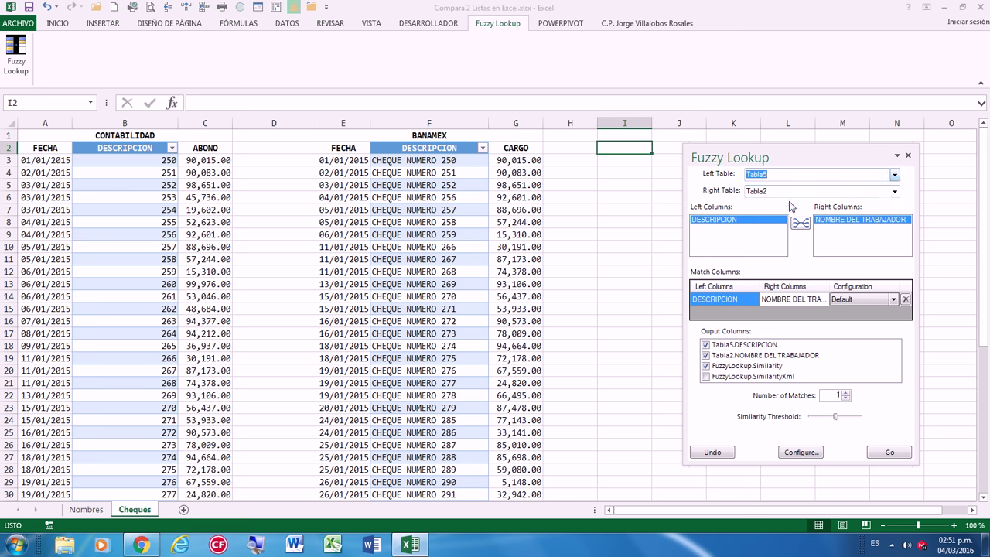
{"action": "left_click", "coordinate": [894, 191]}
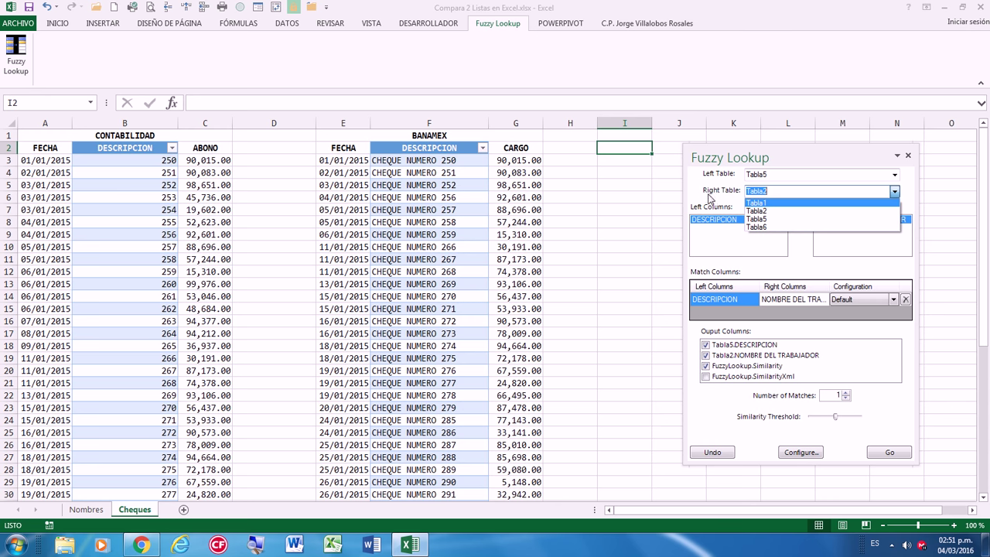
{"action": "left_click", "coordinate": [768, 227]}
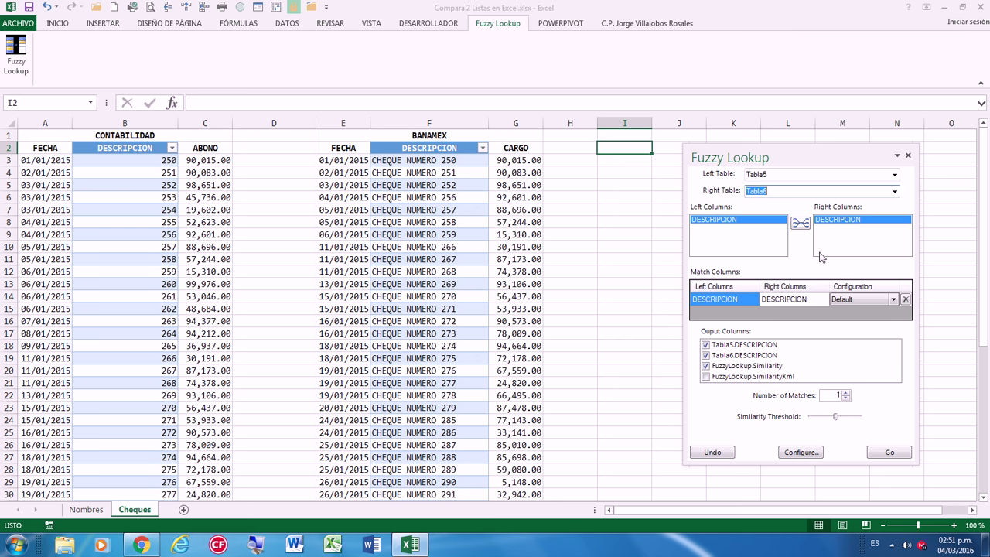
{"action": "left_click", "coordinate": [900, 458]}
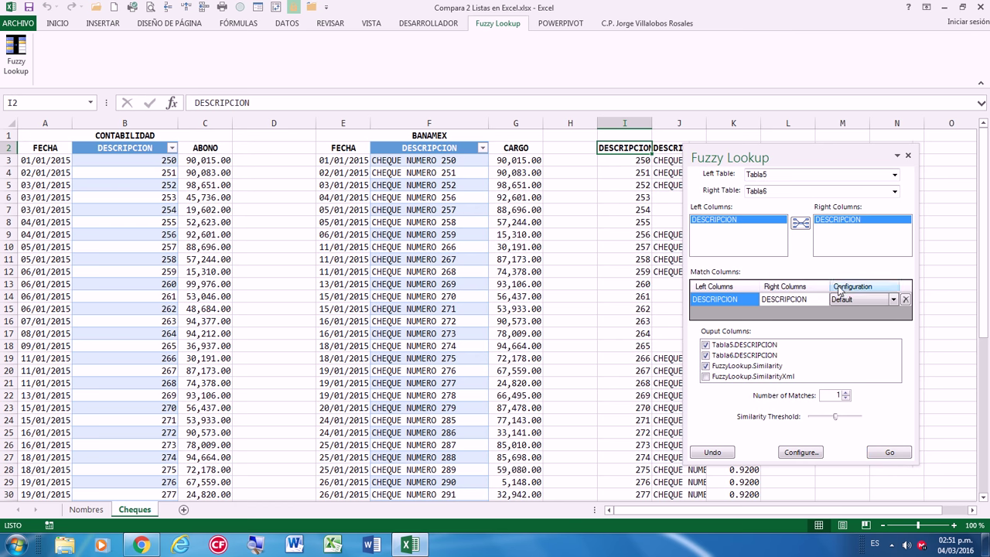
{"action": "left_click", "coordinate": [908, 156]}
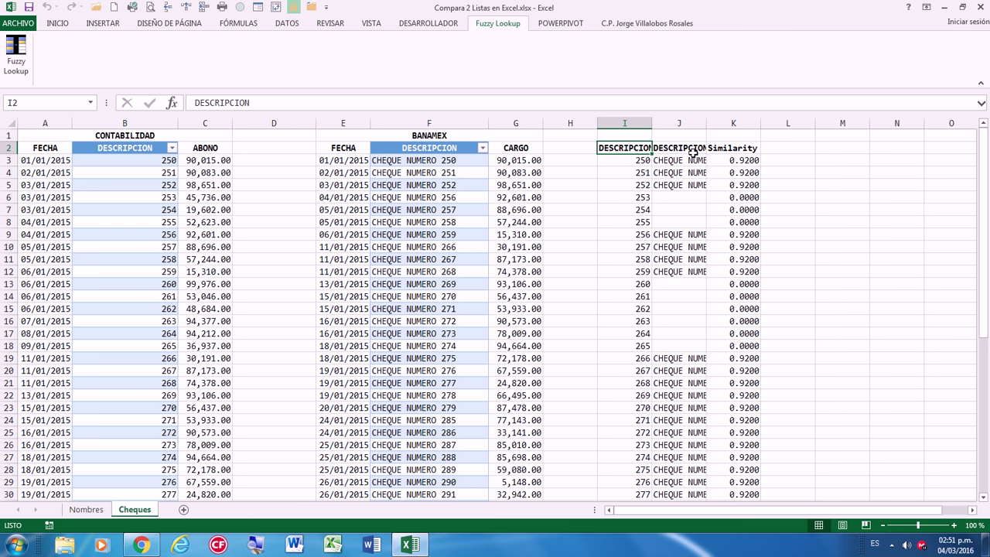
{"action": "left_click_drag", "start_coordinate": [635, 123], "coordinate": [734, 124]}
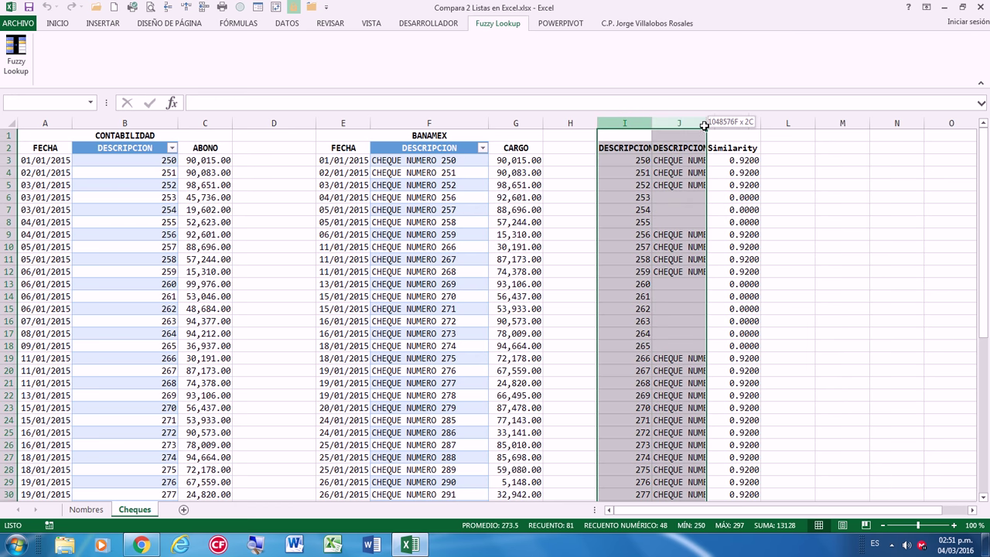
{"action": "double_click", "coordinate": [761, 124]}
{"action": "left_click", "coordinate": [770, 160]}
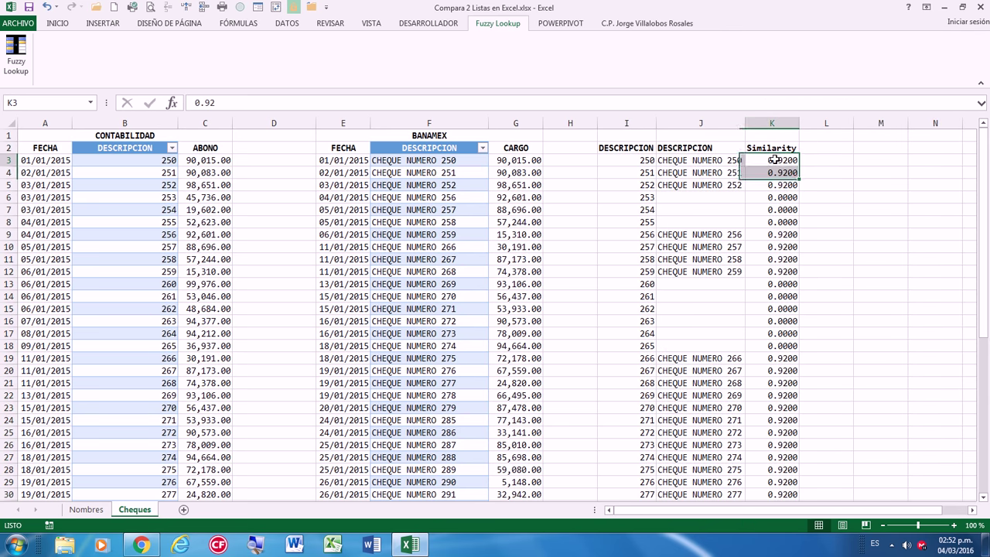
{"action": "left_click", "coordinate": [625, 158]}
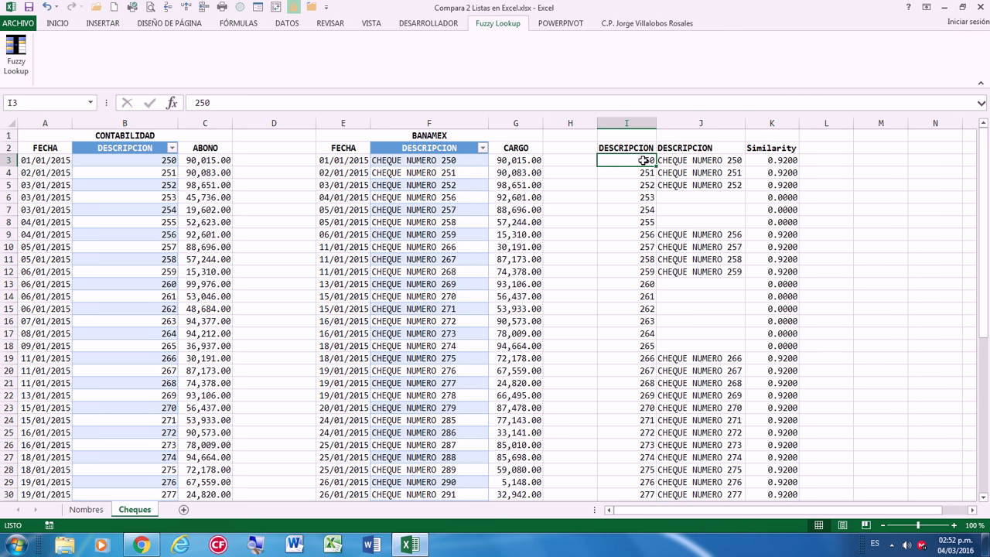
{"action": "left_click", "coordinate": [687, 158]}
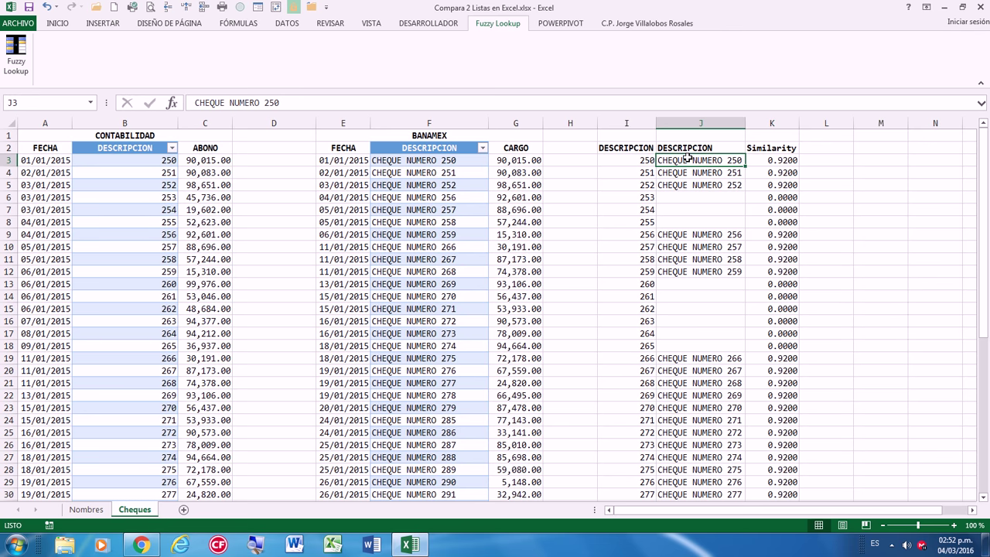
{"action": "left_click", "coordinate": [772, 162]}
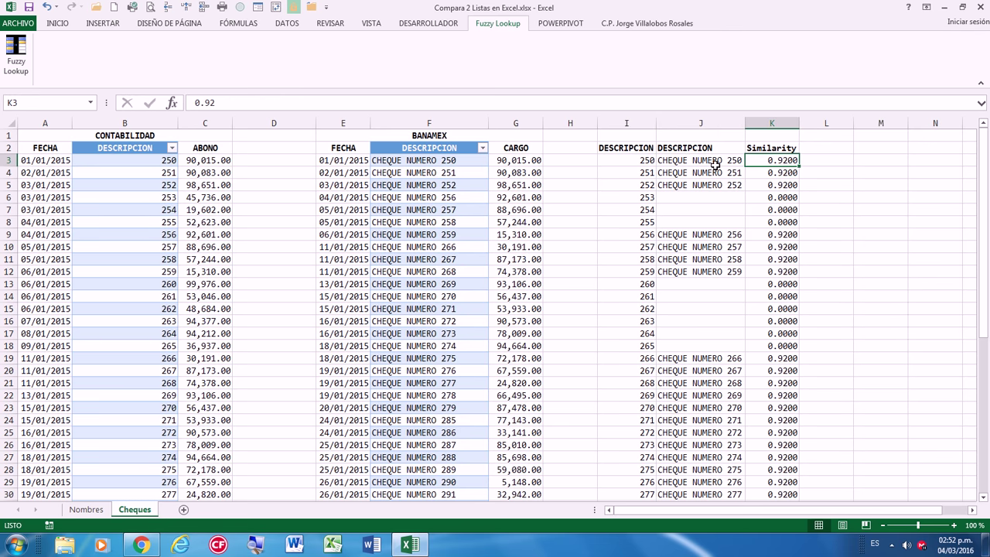
{"action": "left_click", "coordinate": [643, 162]}
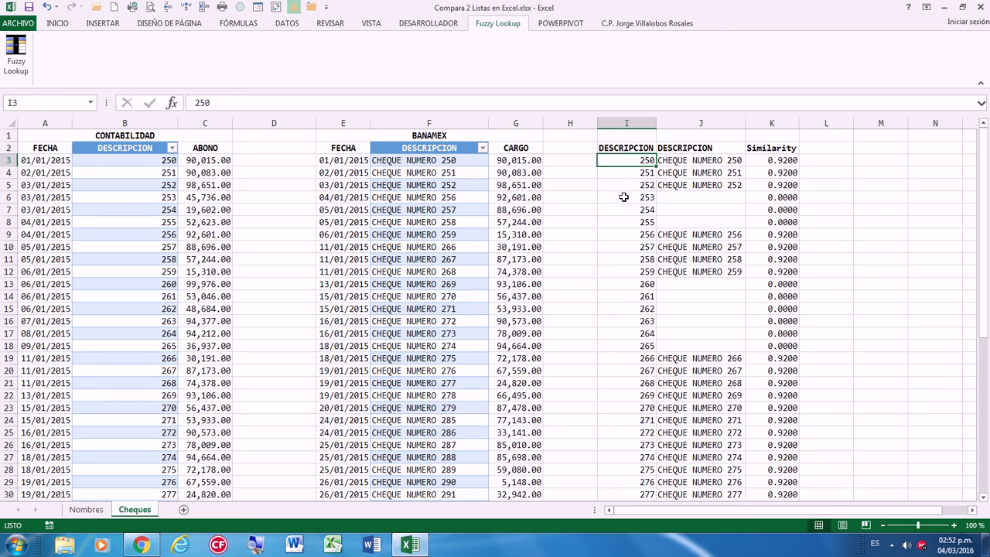
{"action": "scroll", "coordinate": [624, 198], "scroll_direction": "down", "scroll_amount": 1}
{"action": "scroll", "coordinate": [624, 197], "scroll_direction": "up", "scroll_amount": 1}
{"action": "scroll", "coordinate": [623, 197], "scroll_direction": "down", "scroll_amount": 2}
{"action": "scroll", "coordinate": [623, 197], "scroll_direction": "down", "scroll_amount": 1}
{"action": "scroll", "coordinate": [624, 197], "scroll_direction": "down", "scroll_amount": 1}
{"action": "scroll", "coordinate": [624, 197], "scroll_direction": "down", "scroll_amount": 2}
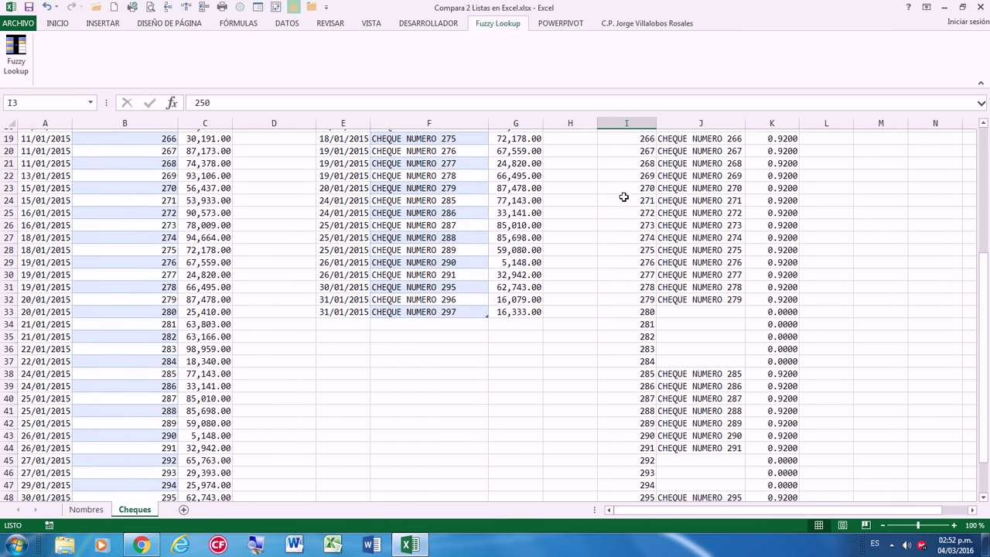
{"action": "scroll", "coordinate": [624, 197], "scroll_direction": "down", "scroll_amount": 1}
{"action": "scroll", "coordinate": [623, 197], "scroll_direction": "down", "scroll_amount": 1}
{"action": "scroll", "coordinate": [624, 197], "scroll_direction": "up", "scroll_amount": 3}
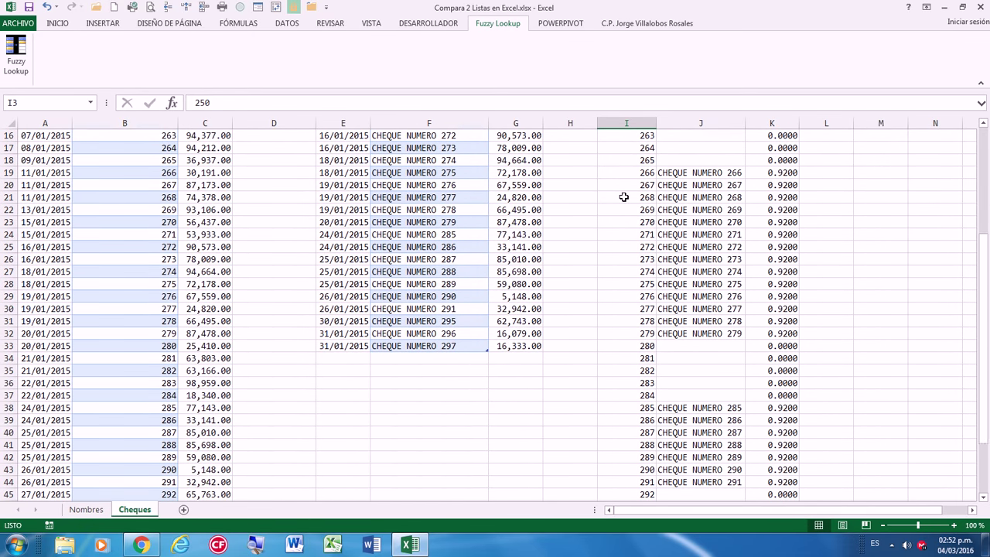
{"action": "scroll", "coordinate": [623, 198], "scroll_direction": "up", "scroll_amount": 4}
{"action": "scroll", "coordinate": [624, 197], "scroll_direction": "up", "scroll_amount": 1}
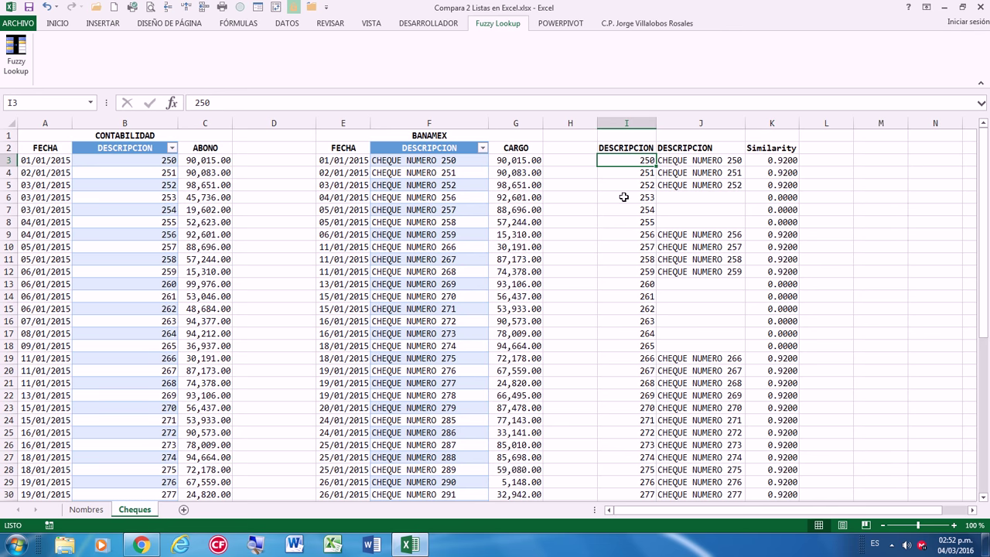
{"action": "left_click", "coordinate": [530, 182]}
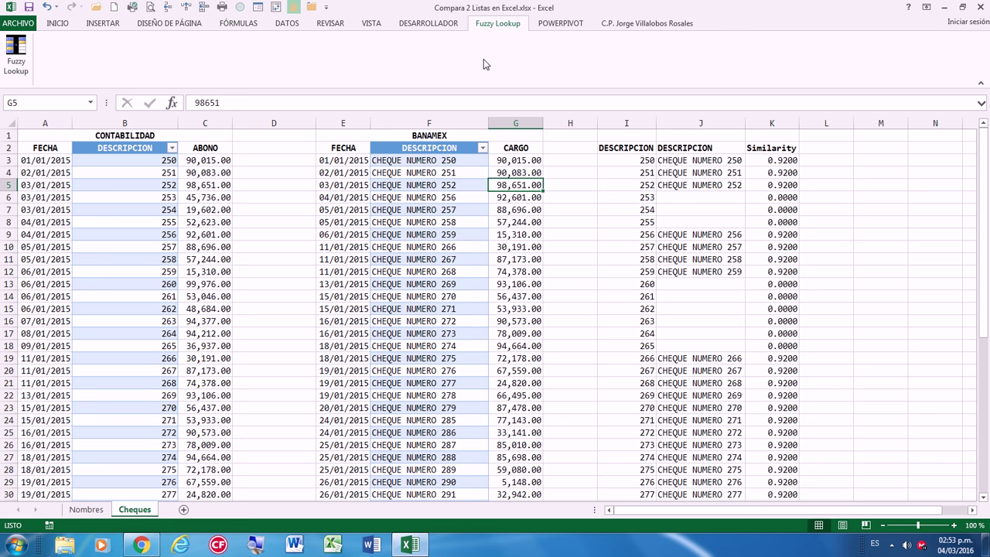
- Download the Fuzzy Lookup Add-In installer Setup.exe from Microsoft's download page
{"action": "left_click", "coordinate": [149, 550]}
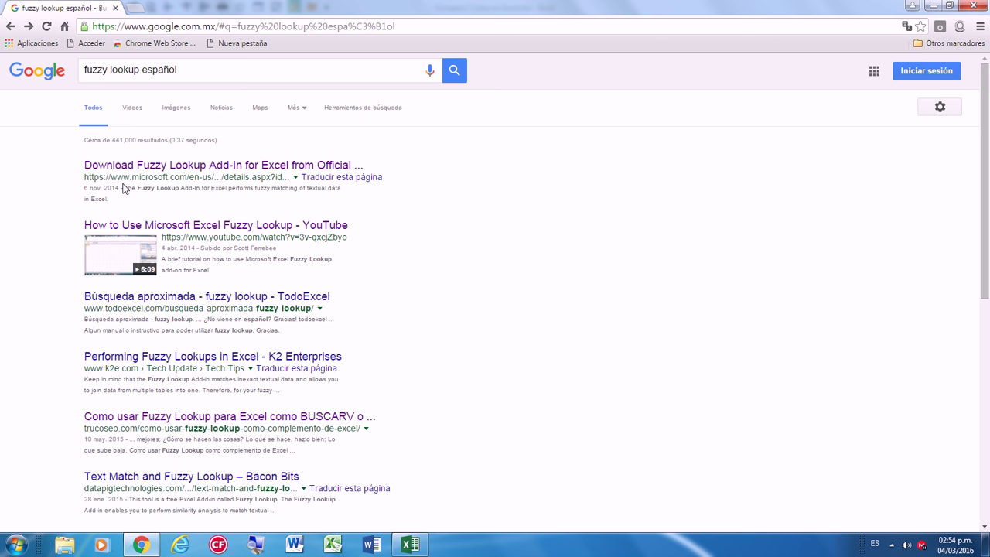
{"action": "left_click", "coordinate": [198, 166]}
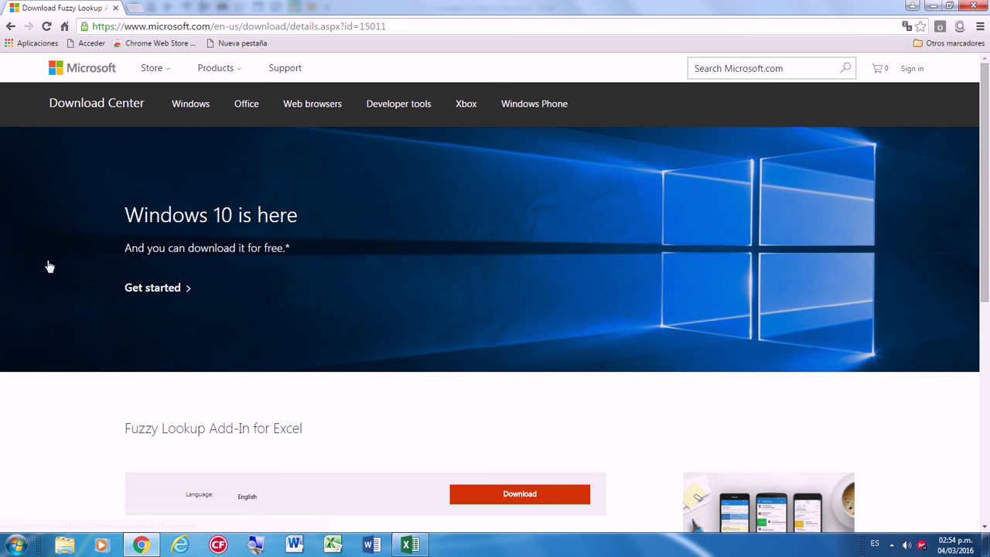
{"action": "scroll", "coordinate": [253, 298], "scroll_direction": "down", "scroll_amount": 1}
{"action": "scroll", "coordinate": [251, 294], "scroll_direction": "down", "scroll_amount": 2}
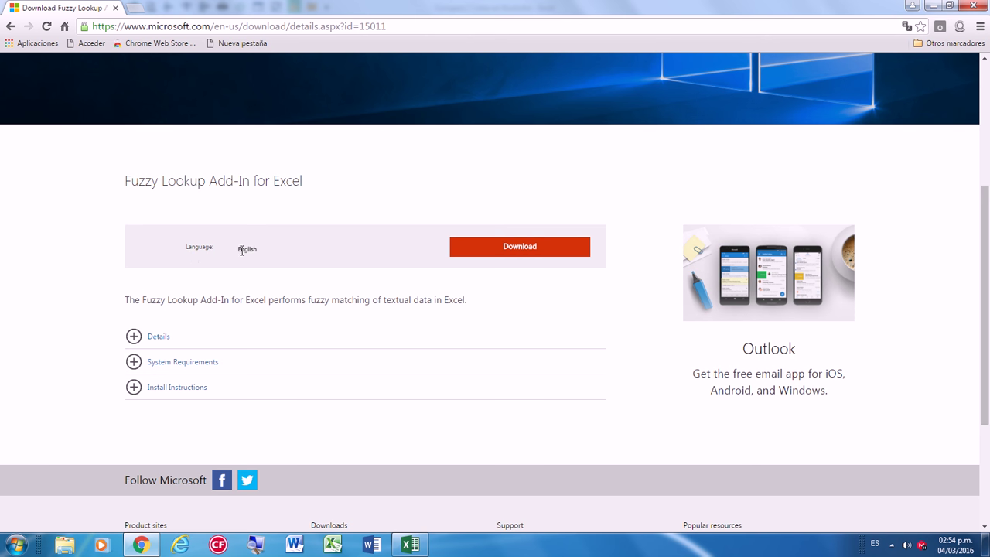
{"action": "left_click", "coordinate": [523, 254]}
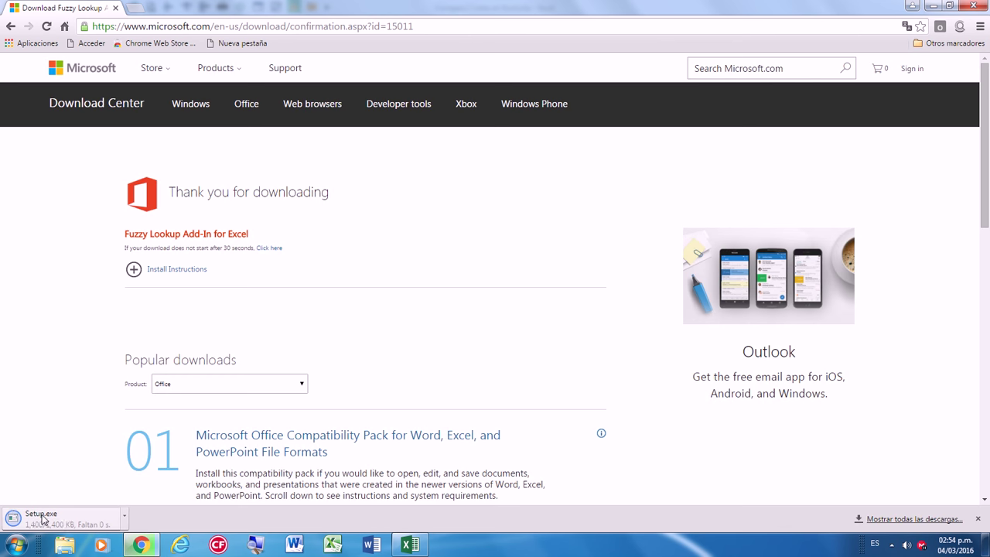
{"action": "left_click", "coordinate": [124, 516]}
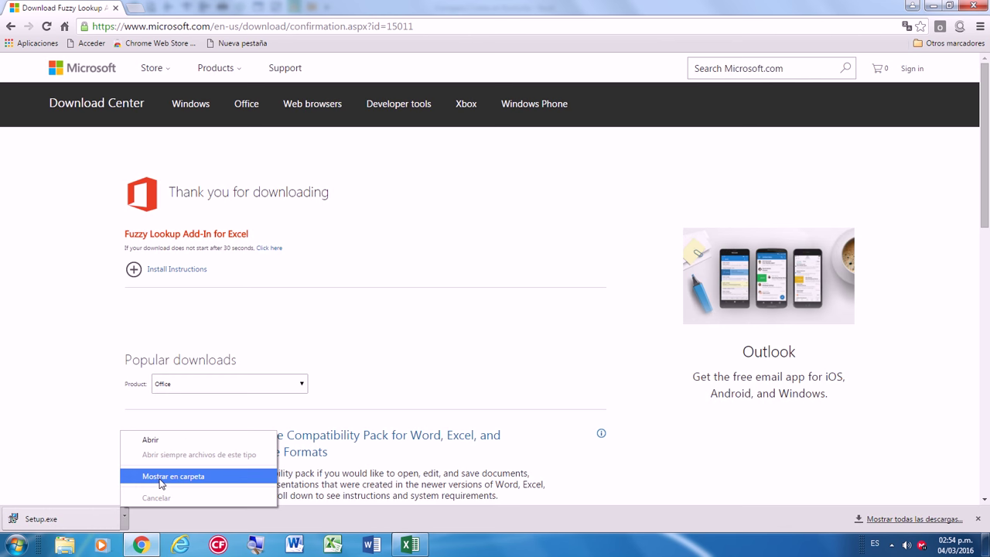
- Confirm Setup.exe (1.36 MB) is in the Descargas folder, then close that Explorer window
{"action": "left_click", "coordinate": [154, 480]}
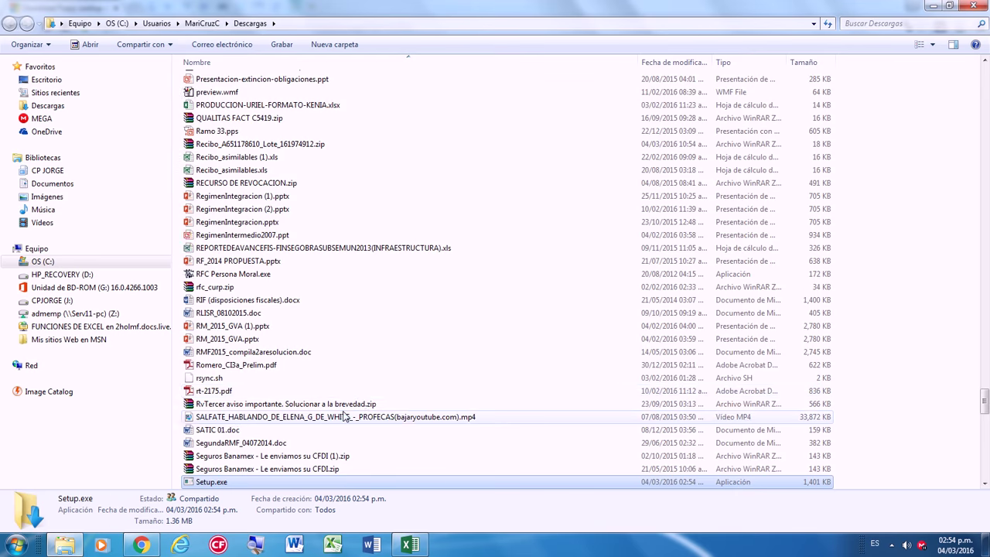
{"action": "scroll", "coordinate": [348, 410], "scroll_direction": "down", "scroll_amount": 3}
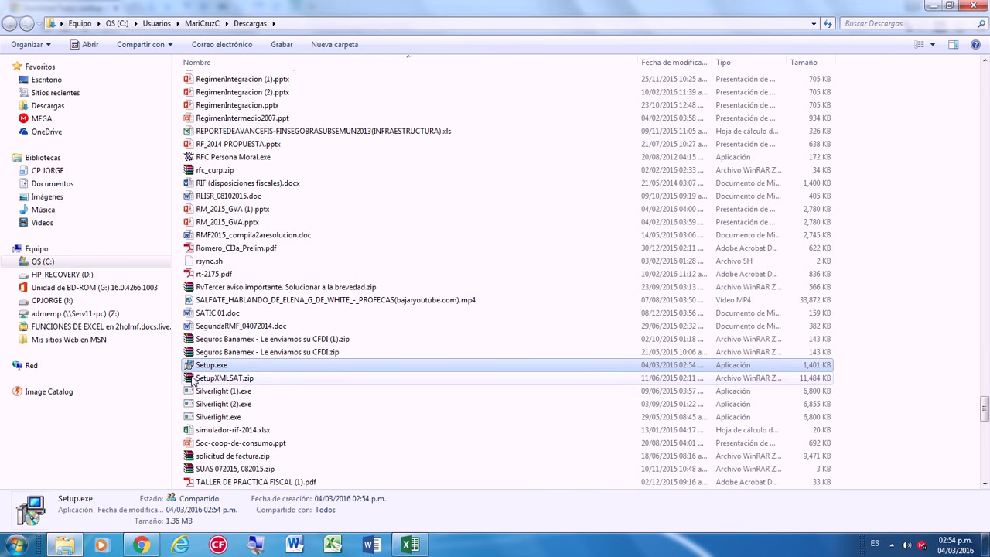
{"action": "mouse_move", "coordinate": [228, 372]}
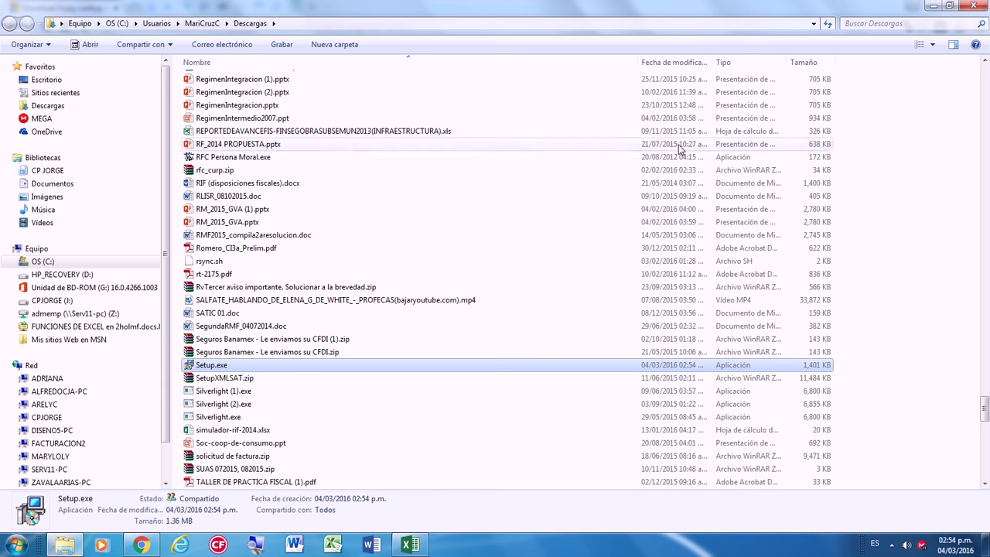
{"action": "left_click", "coordinate": [973, 5]}
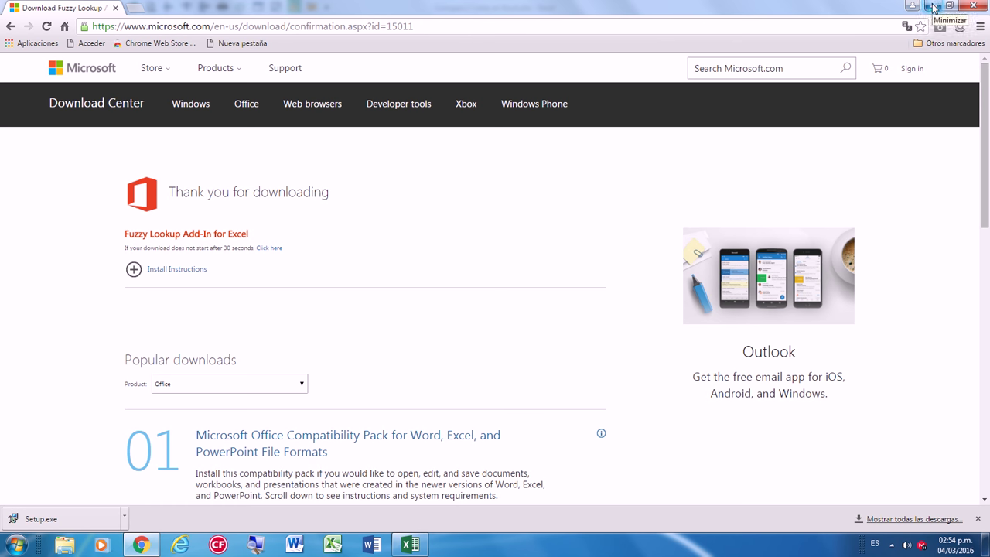
- Back in Excel, enable the Fuzzy Lookup tab in Opciones > Personalizar cinta de opciones
{"action": "left_click", "coordinate": [934, 7]}
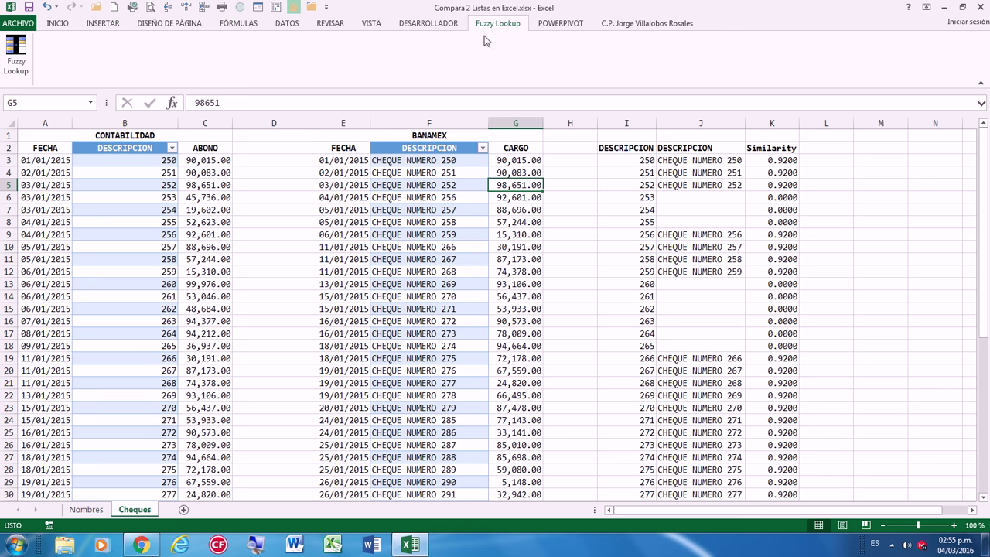
{"action": "left_click", "coordinate": [15, 25]}
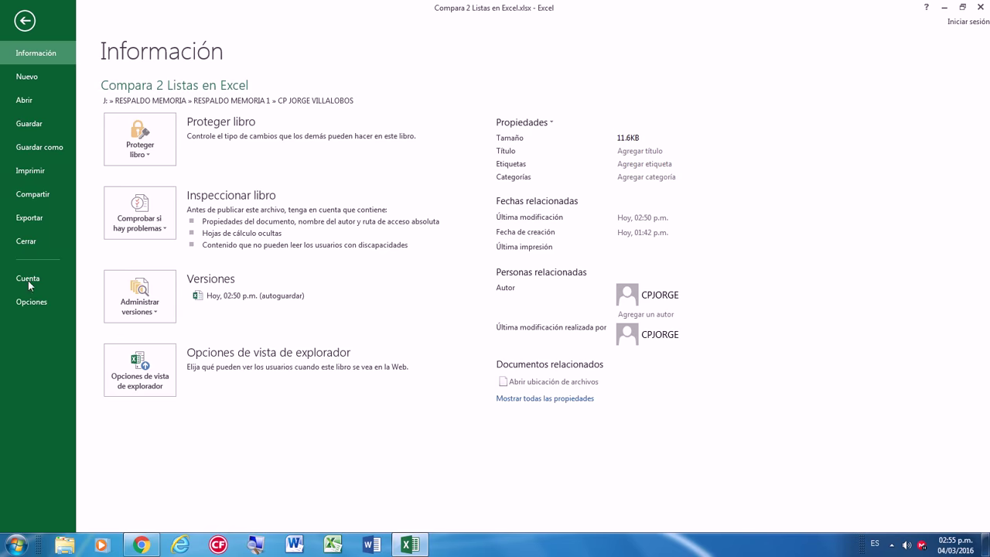
{"action": "left_click", "coordinate": [40, 305]}
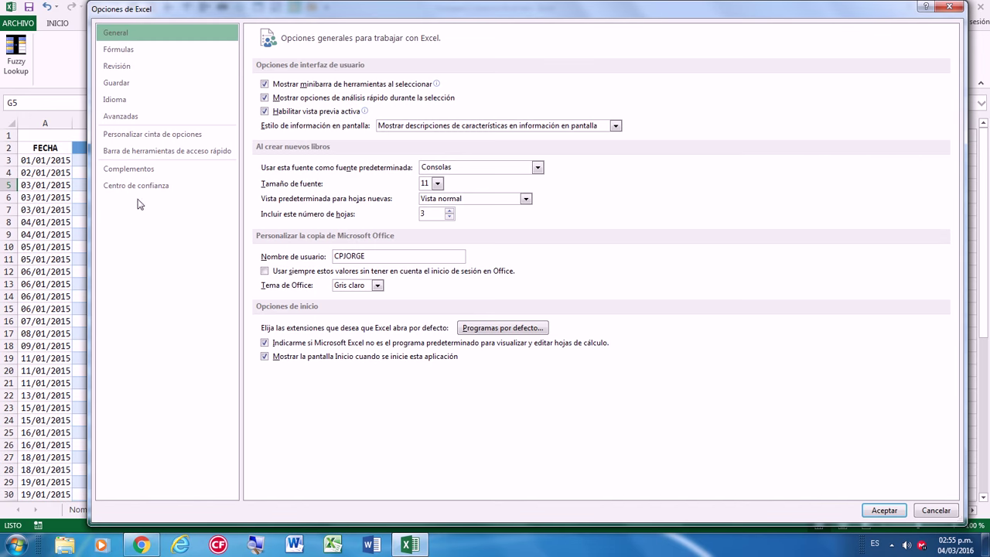
{"action": "left_click", "coordinate": [154, 138]}
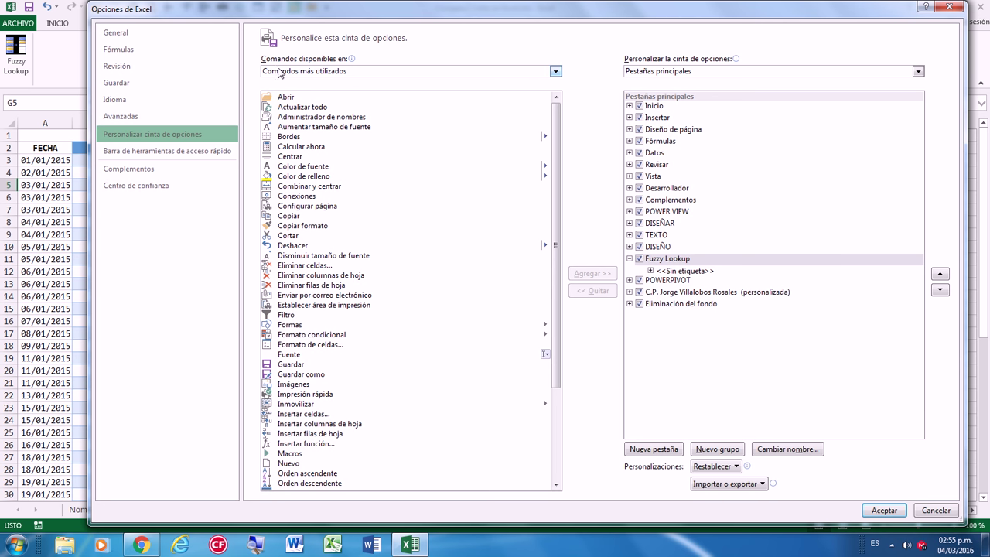
{"action": "mouse_move", "coordinate": [341, 70]}
{"action": "left_click", "coordinate": [883, 511]}
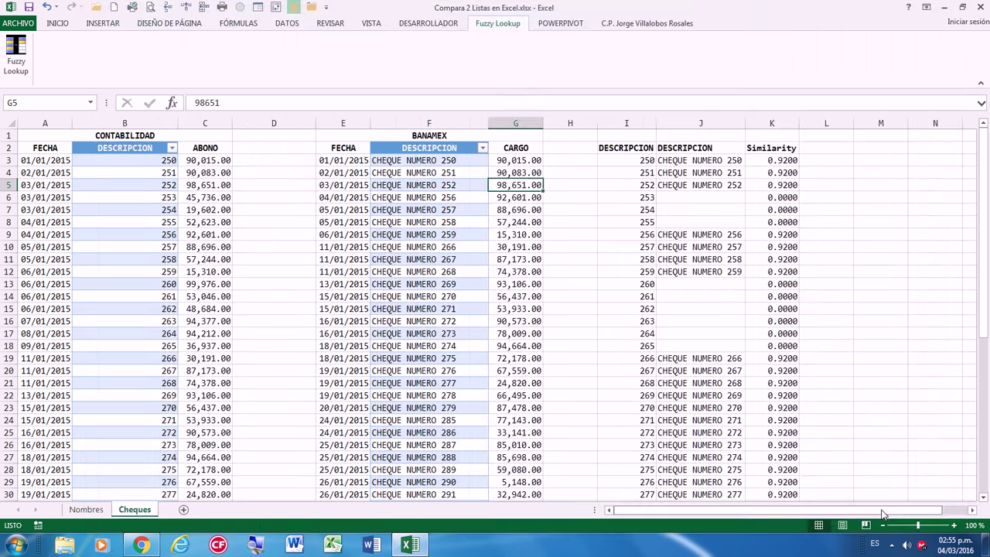
- Add a new sheet Hoja7 and widen its column A
{"action": "left_click", "coordinate": [308, 232]}
{"action": "left_click", "coordinate": [278, 219]}
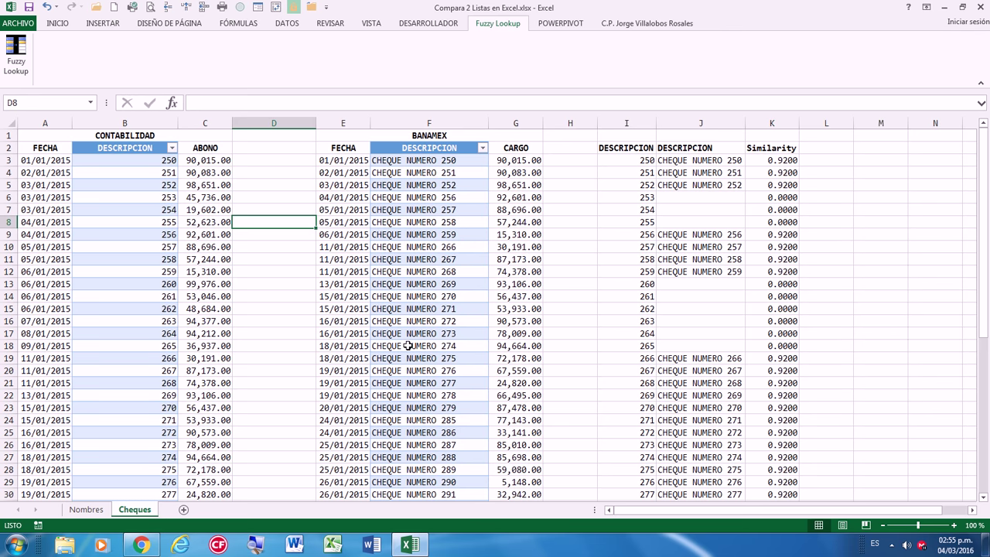
{"action": "left_click", "coordinate": [183, 509]}
{"action": "left_click_drag", "start_coordinate": [73, 124], "coordinate": [137, 125]}
{"action": "left_click", "coordinate": [96, 150]}
{"action": "left_click", "coordinate": [93, 138]}
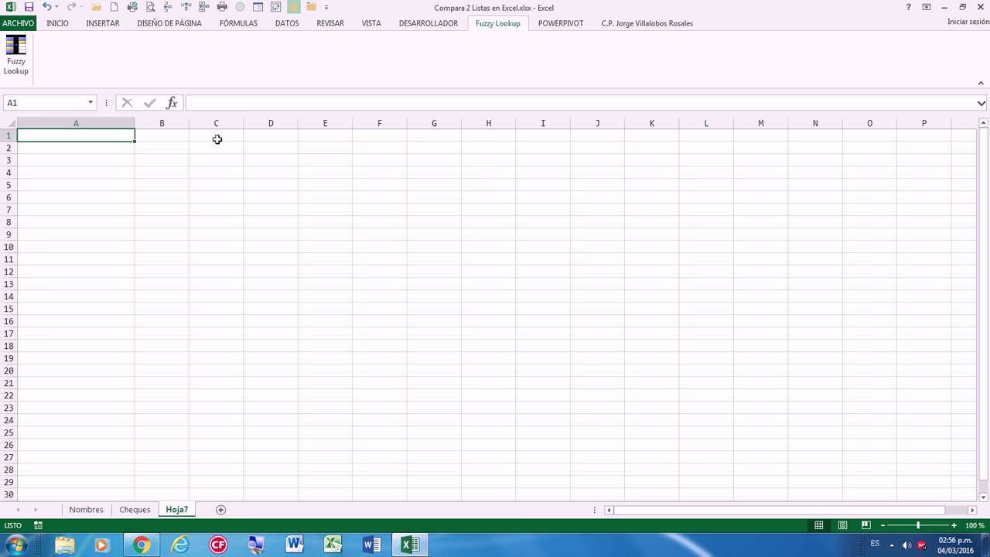
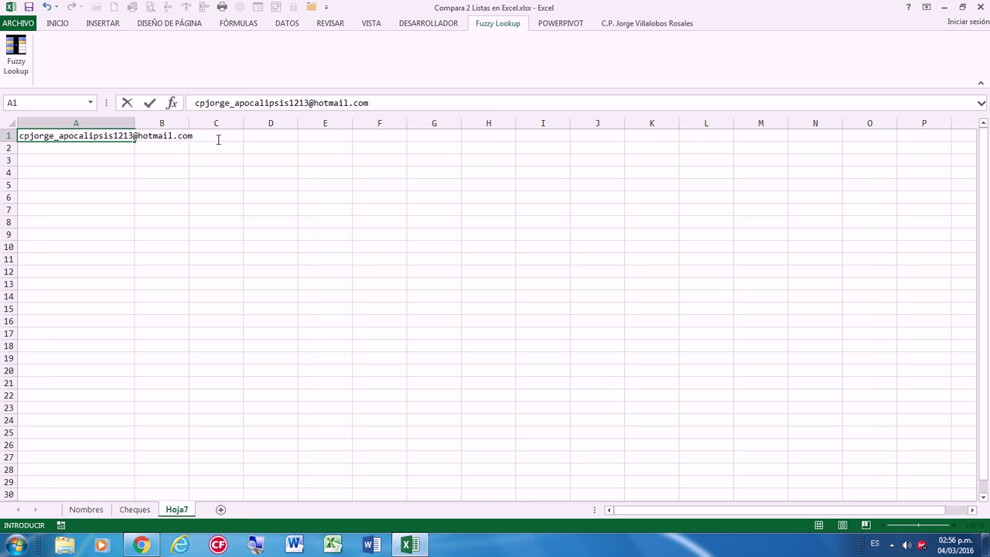
- Enter the contact's e-mail address in A1 and make row 1 taller
{"action": "key", "text": "Return"}
{"action": "key", "text": "Return"}
{"action": "key", "text": "Return"}
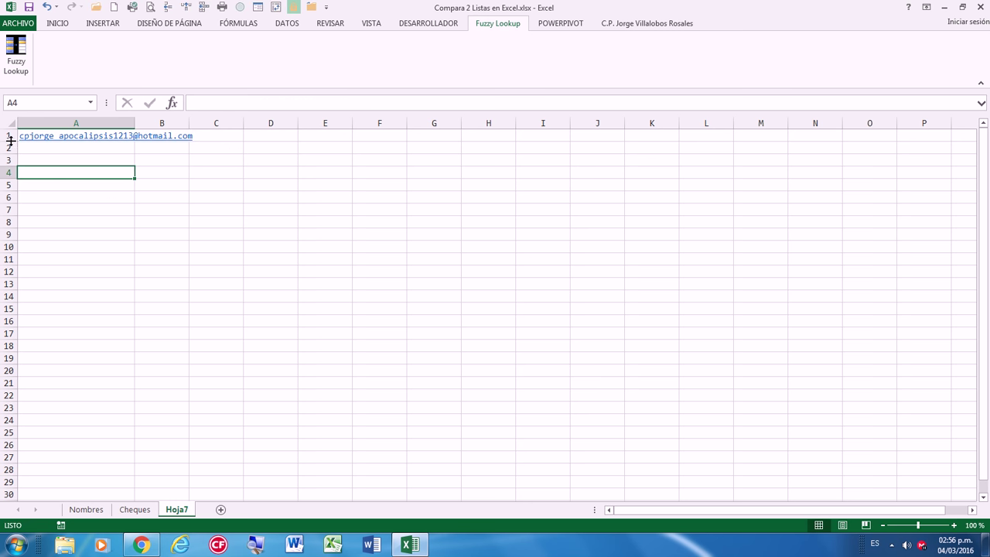
{"action": "left_click_drag", "start_coordinate": [7, 142], "coordinate": [8, 153]}
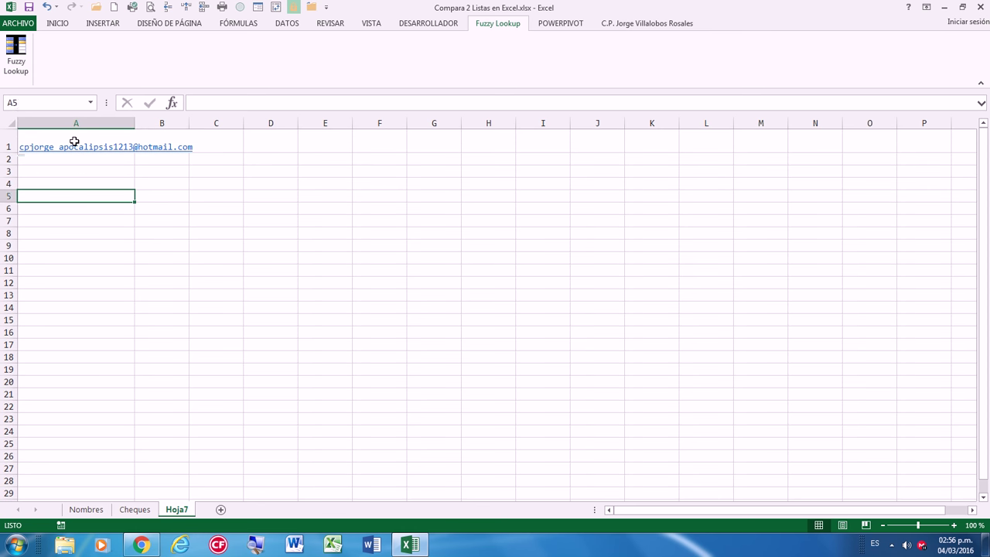
{"action": "left_click", "coordinate": [72, 141]}
- Enter the accountant's full name with professional titles in A4
{"action": "left_click", "coordinate": [92, 184]}
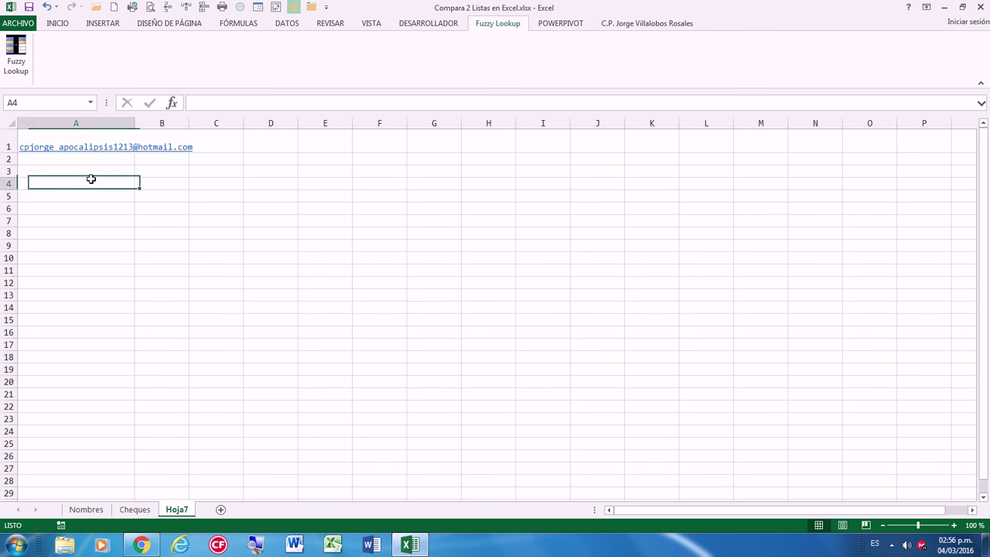
{"action": "type", "text": "c.p"}
{"action": "key", "text": "BackSpace"}
{"action": "key", "text": "BackSpace"}
{"action": "key", "text": "BackSpace"}
{"action": "type", "text": "C.P. "}
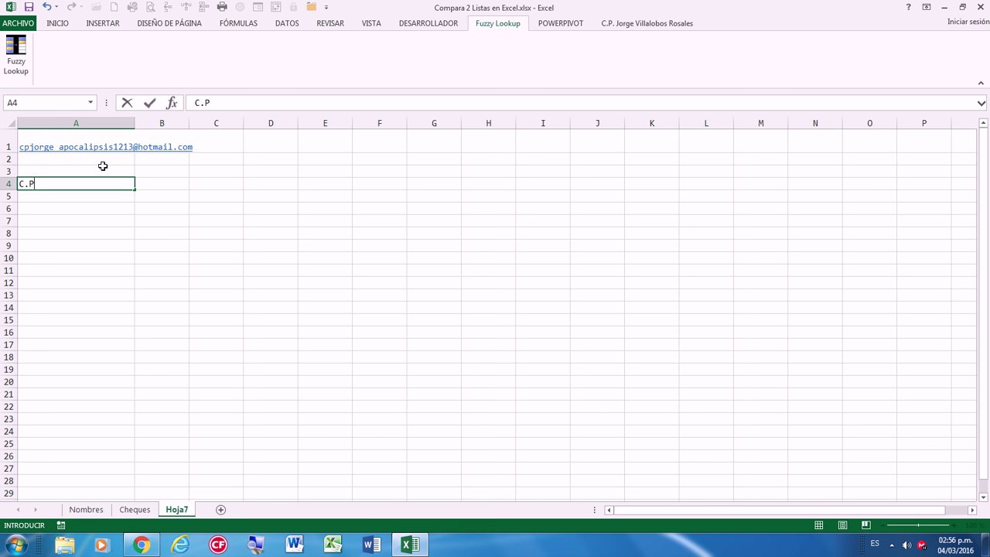
{"action": "type", "text": "Y M"}
{"action": "key", "text": "BackSpace"}
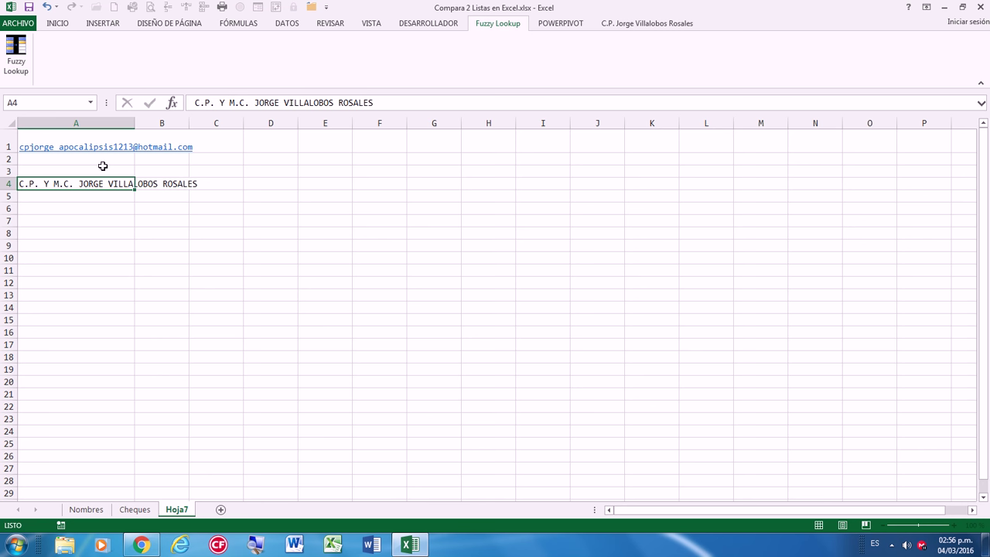
{"action": "key", "text": "Return"}
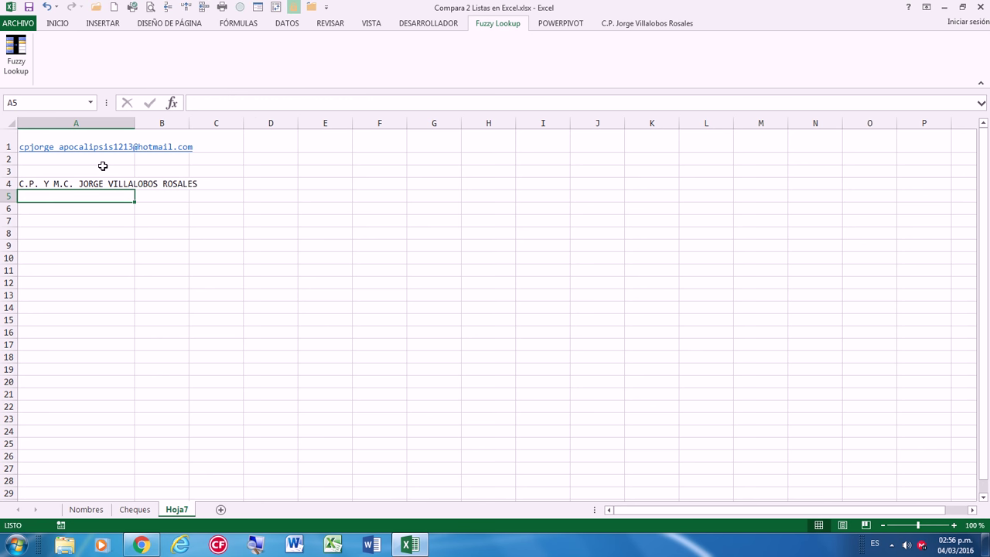